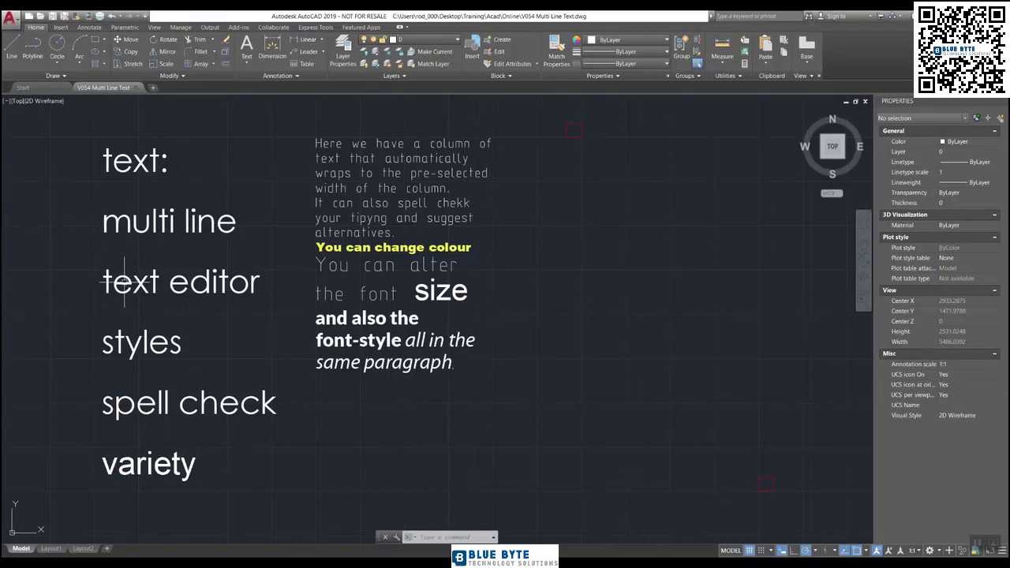
Highlight the words 'text editor', 'styles' and 'spell check' in turn, clearing each selection
drag(90, 263, 271, 310)
click(270, 308)
click(74, 284)
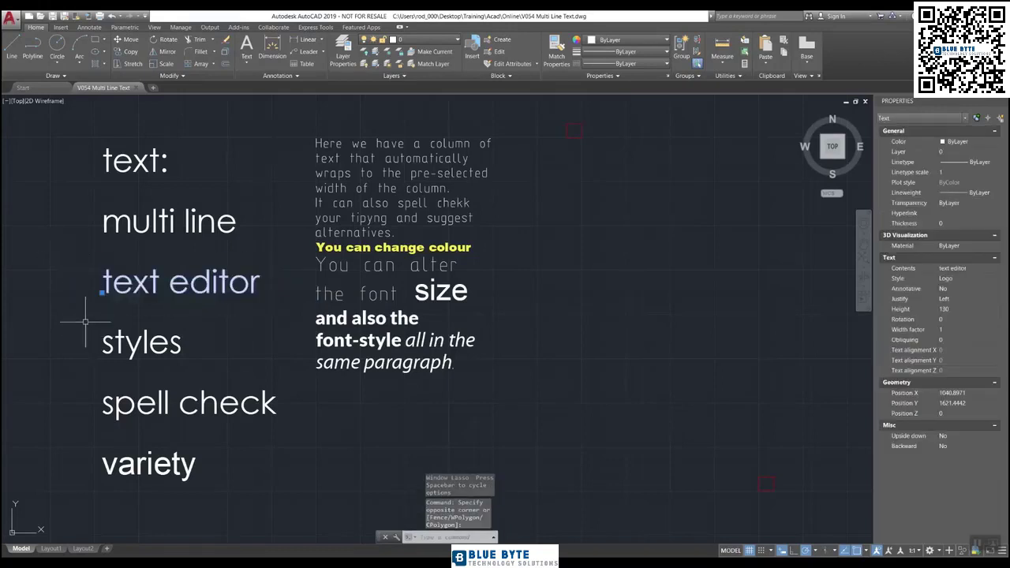
click(85, 321)
click(201, 362)
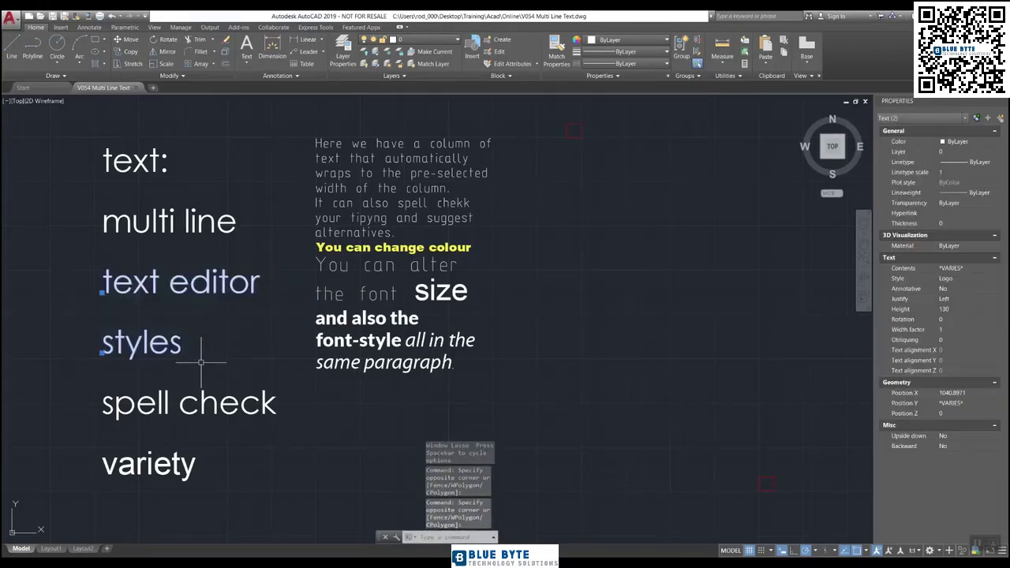
key(Escape)
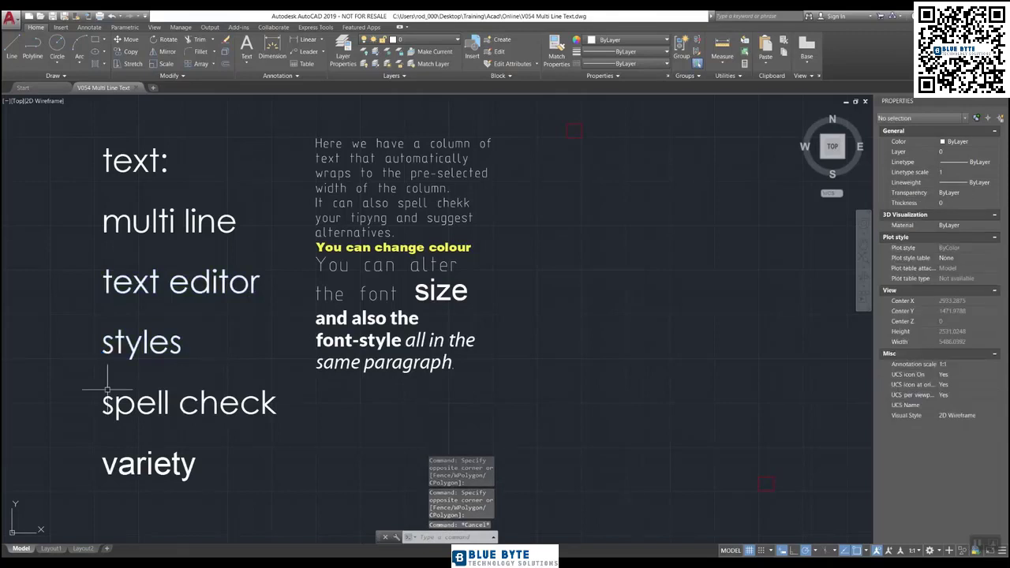
click(95, 384)
click(295, 435)
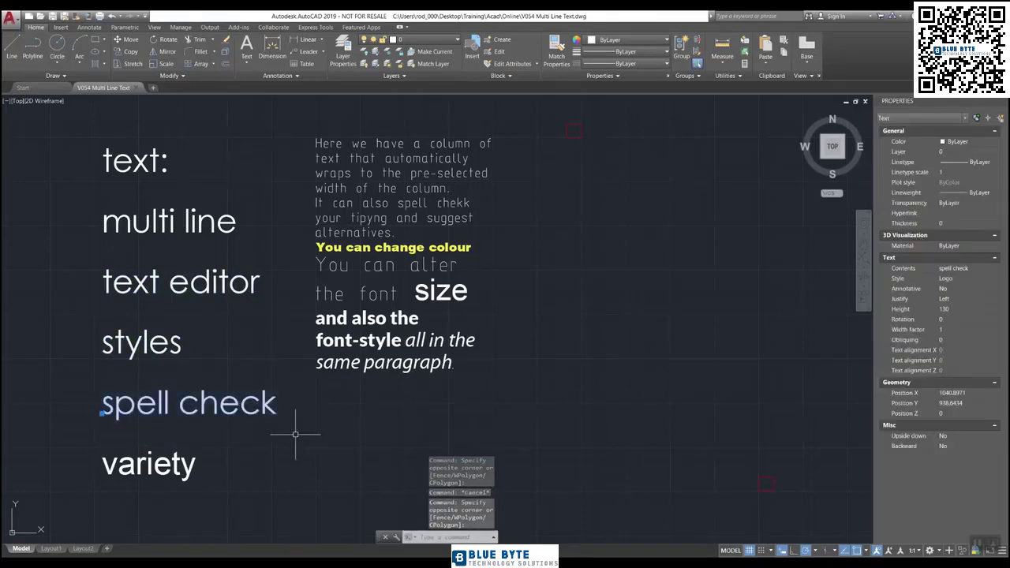
key(Escape)
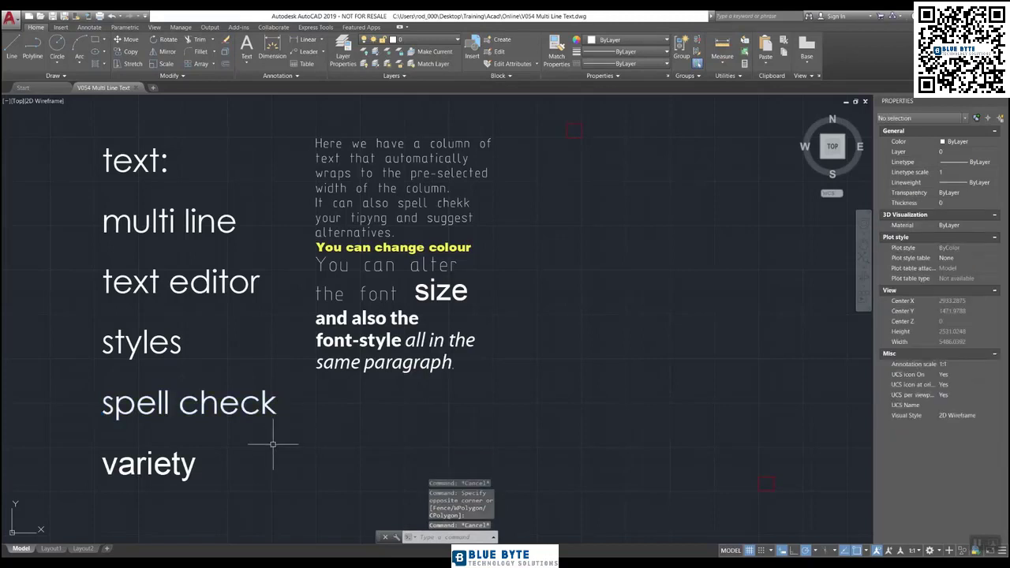
Move the paragraph column right and down, then undo the move
click(400, 365)
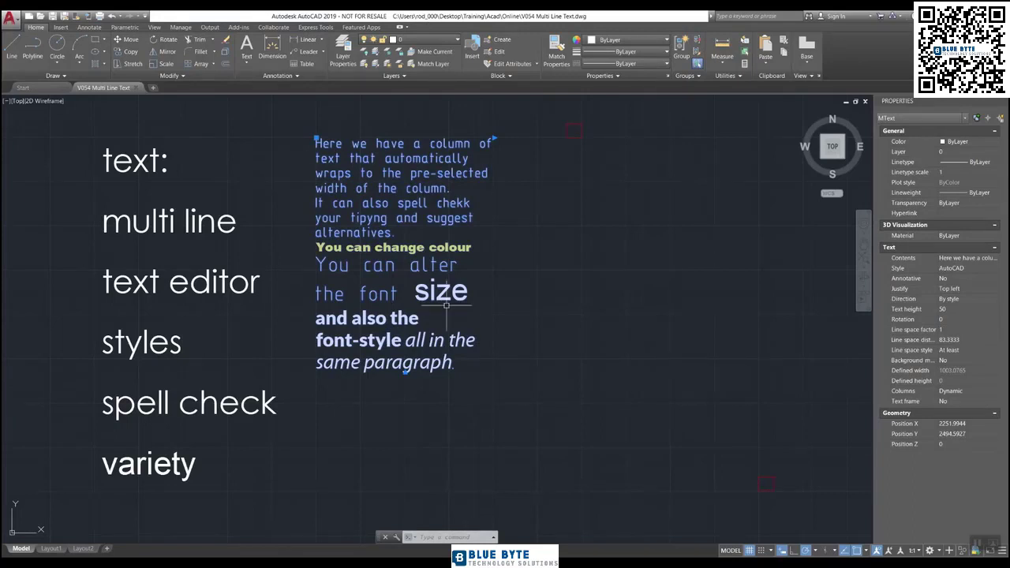
click(316, 139)
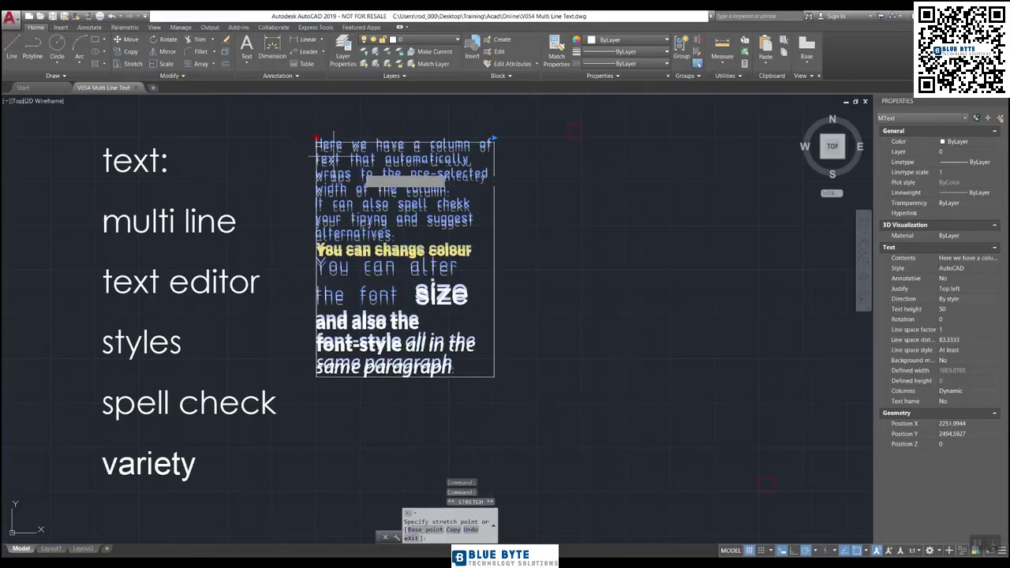
click(495, 216)
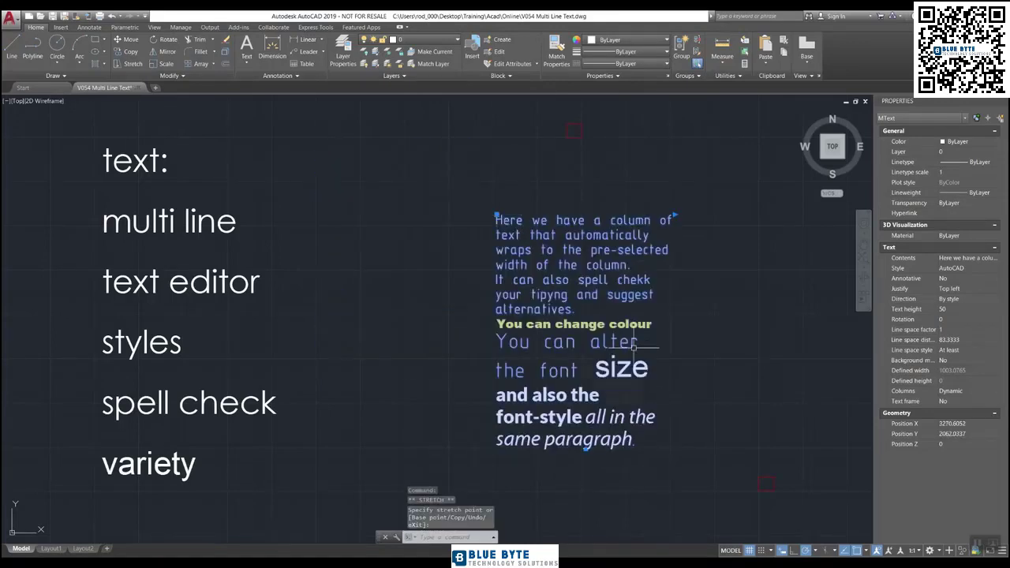
key(ctrl+z)
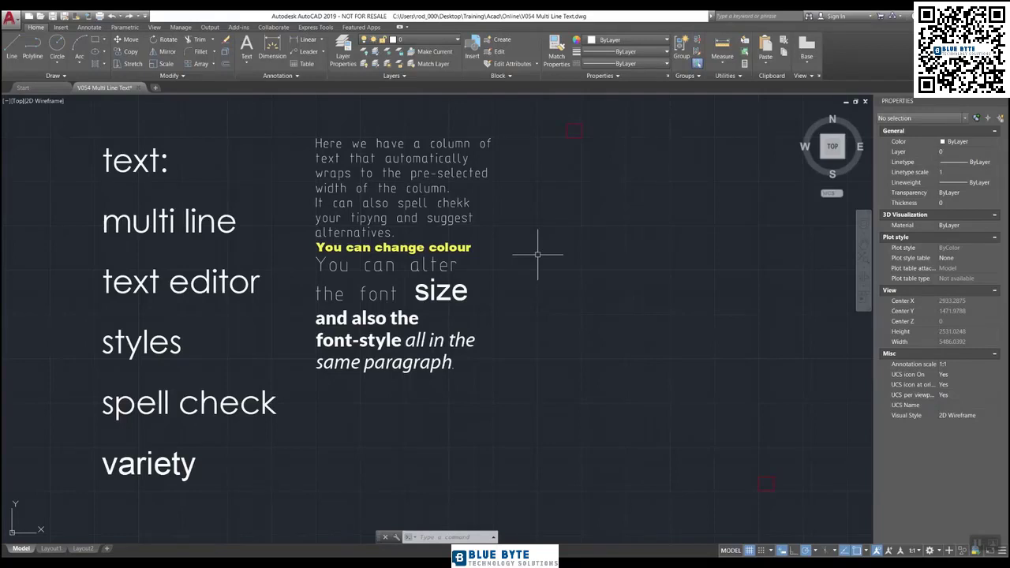
Open the paragraph in the Text Editor and replace 'chekk' with the suggested 'check'
double_click(432, 165)
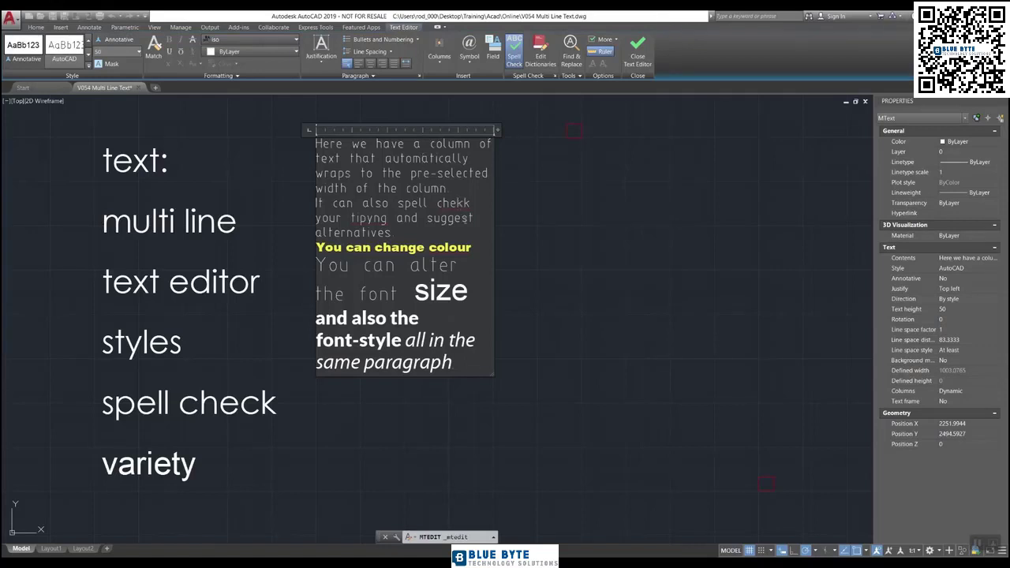
right_click(454, 203)
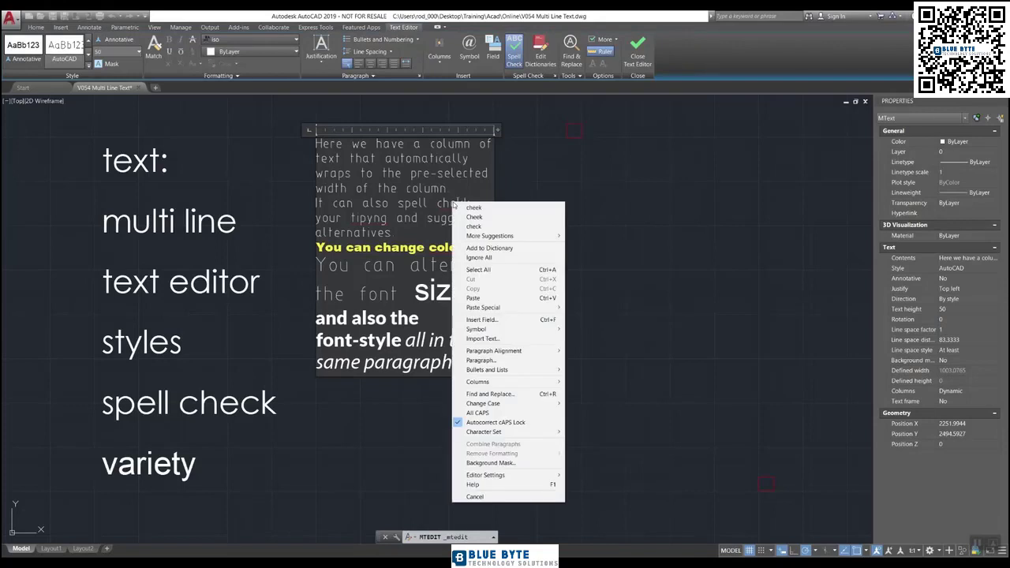
click(494, 226)
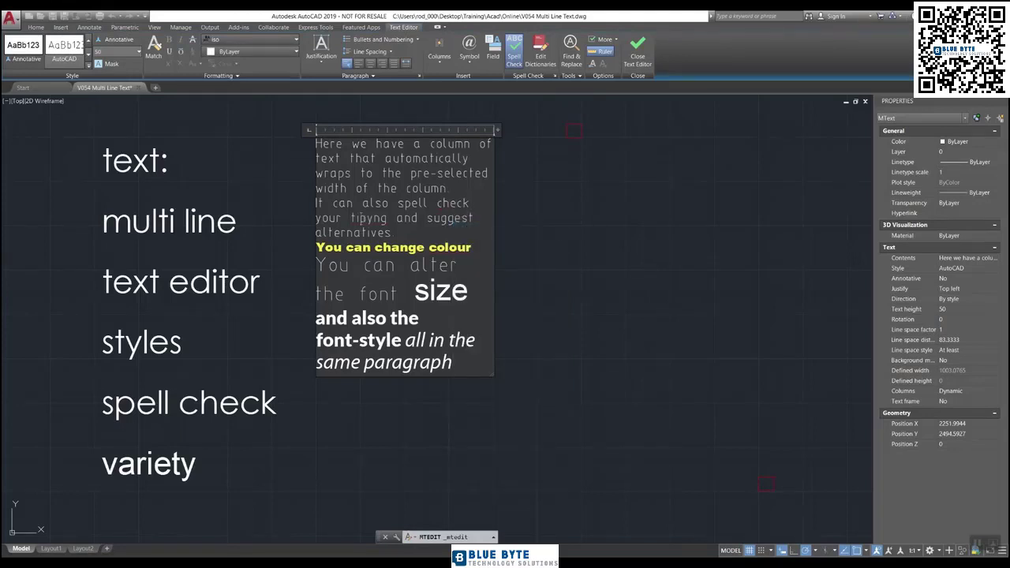
View the spelling suggestions for 'tipyng' and dismiss them without changing anything
right_click(362, 219)
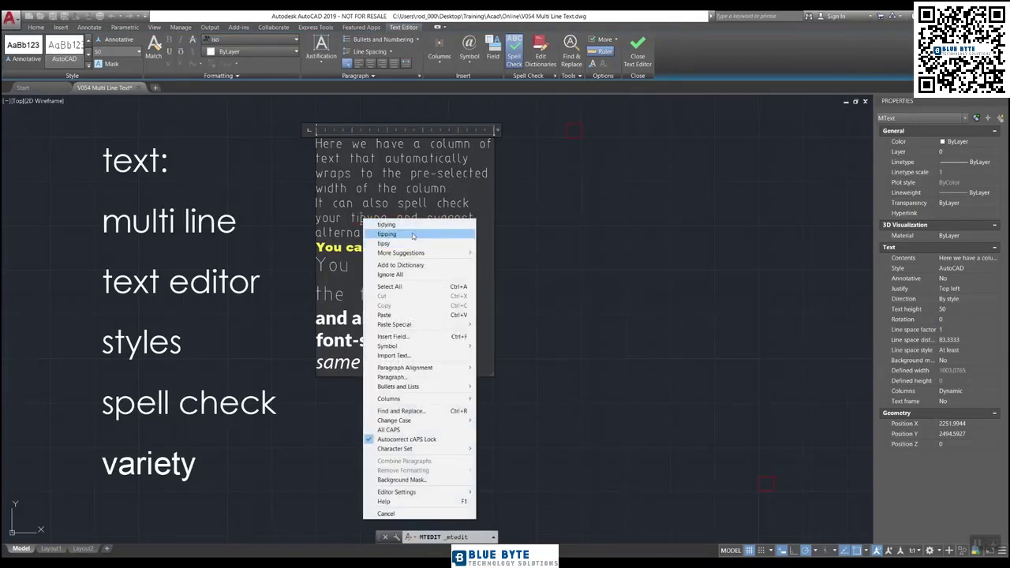
mouse_move(435, 254)
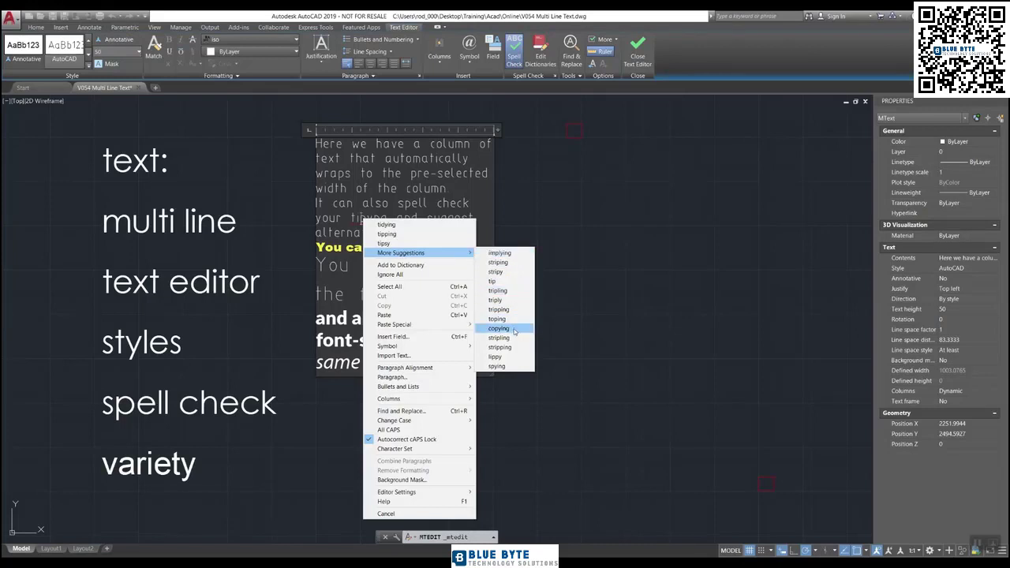
click(438, 217)
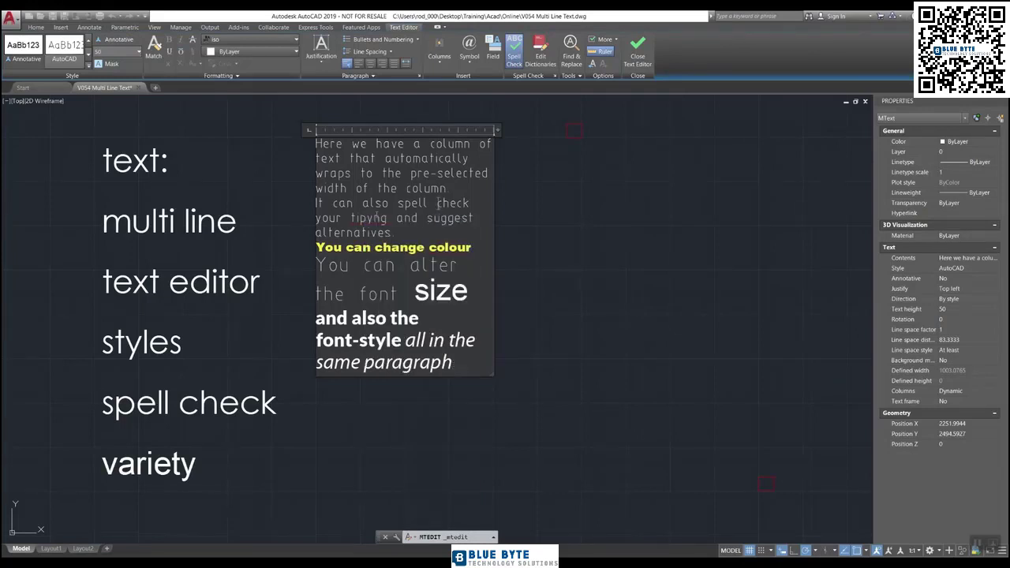
Retype the wrong letters of 'tipyng' so the word reads 'typing'
drag(380, 219, 357, 219)
text(yping)
click(398, 231)
Inspect the yellow line and the 'You can alter' line, keeping 'colour' as spelled
click(447, 247)
right_click(457, 247)
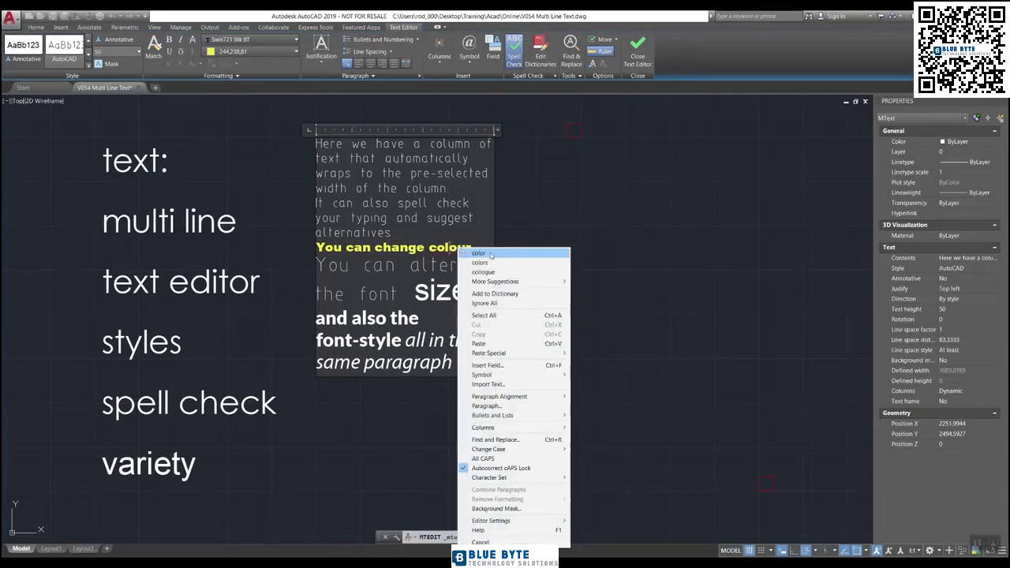
click(438, 250)
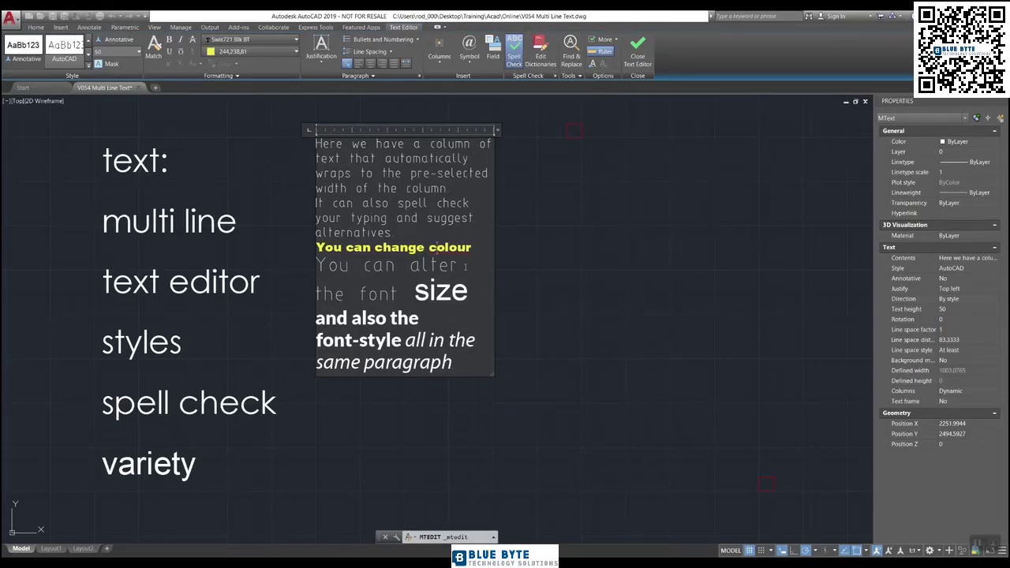
click(431, 266)
click(430, 292)
click(359, 144)
click(70, 49)
key(ctrl+z)
click(404, 247)
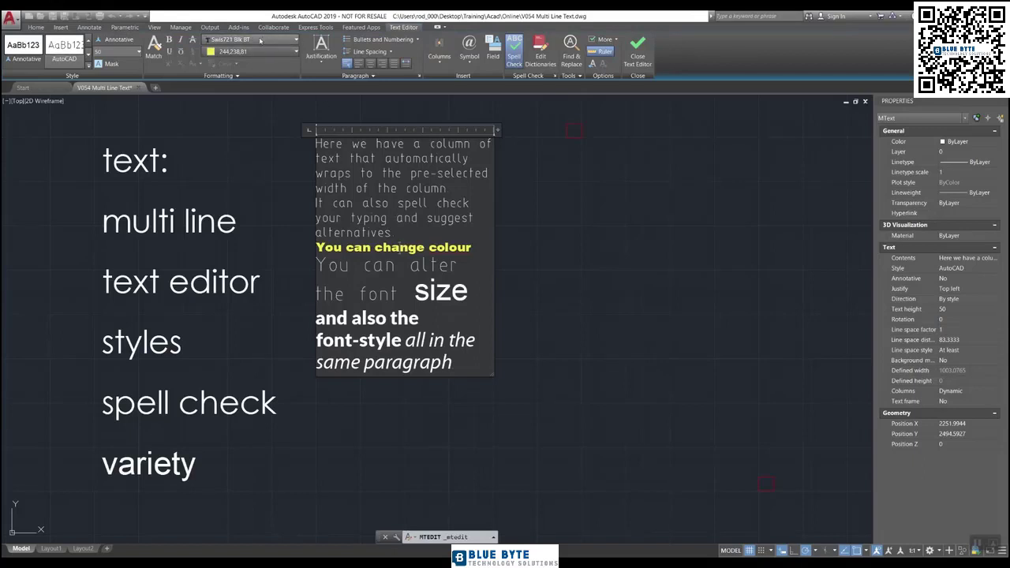
click(332, 266)
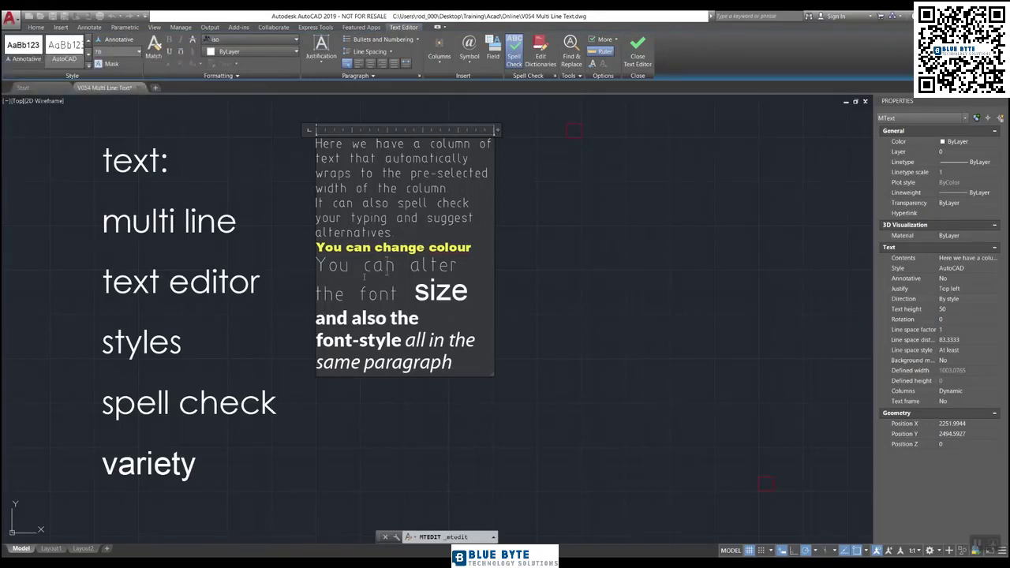
key(Down)
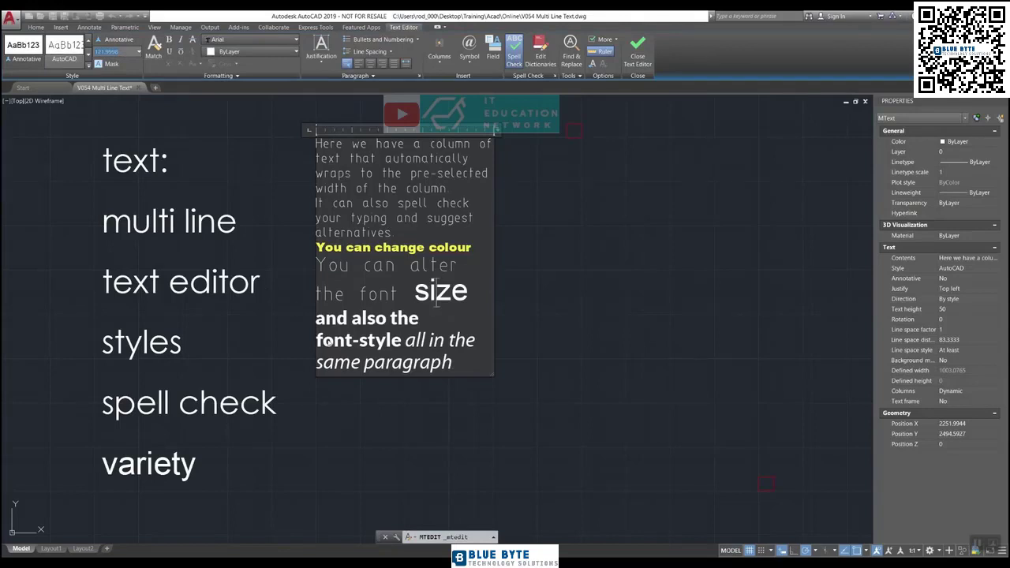
text(122)
click(376, 319)
click(262, 41)
click(262, 42)
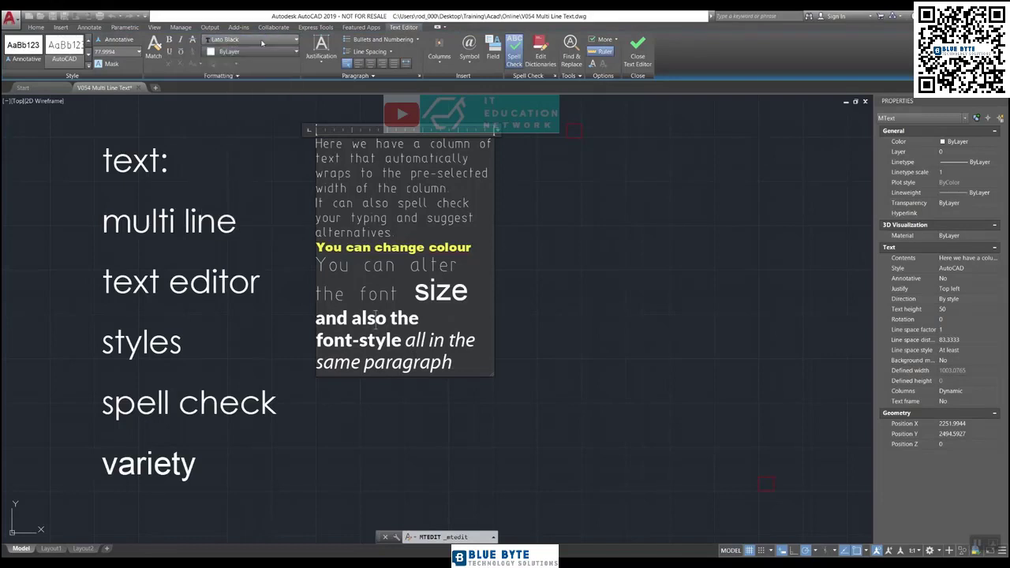
click(262, 42)
click(262, 43)
click(416, 340)
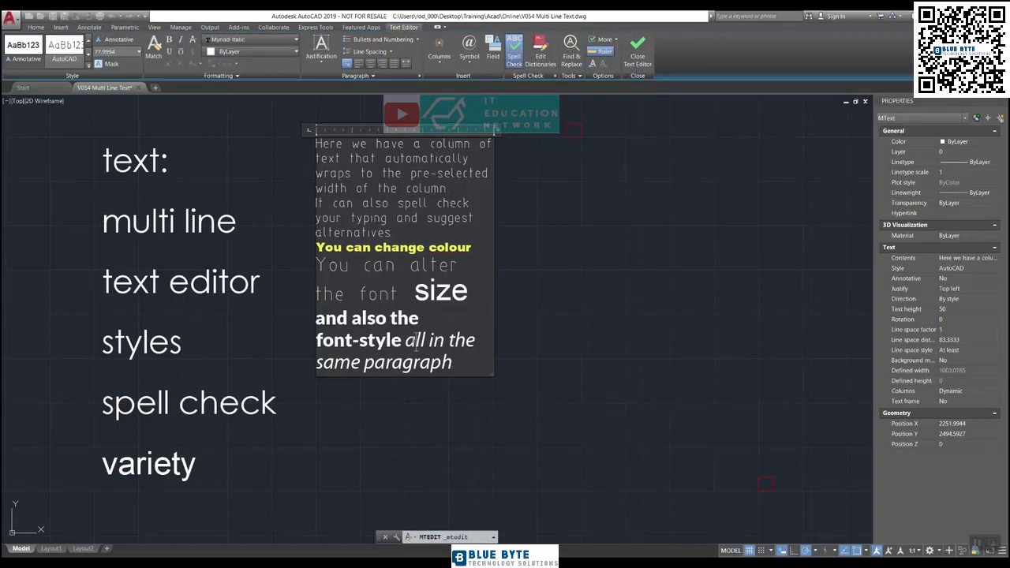
click(254, 40)
click(254, 40)
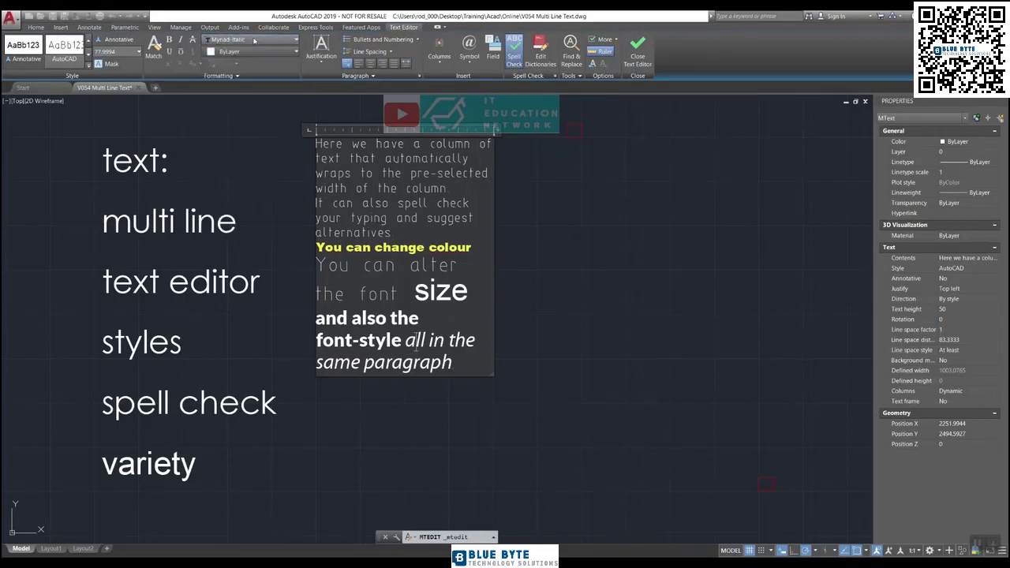
click(461, 366)
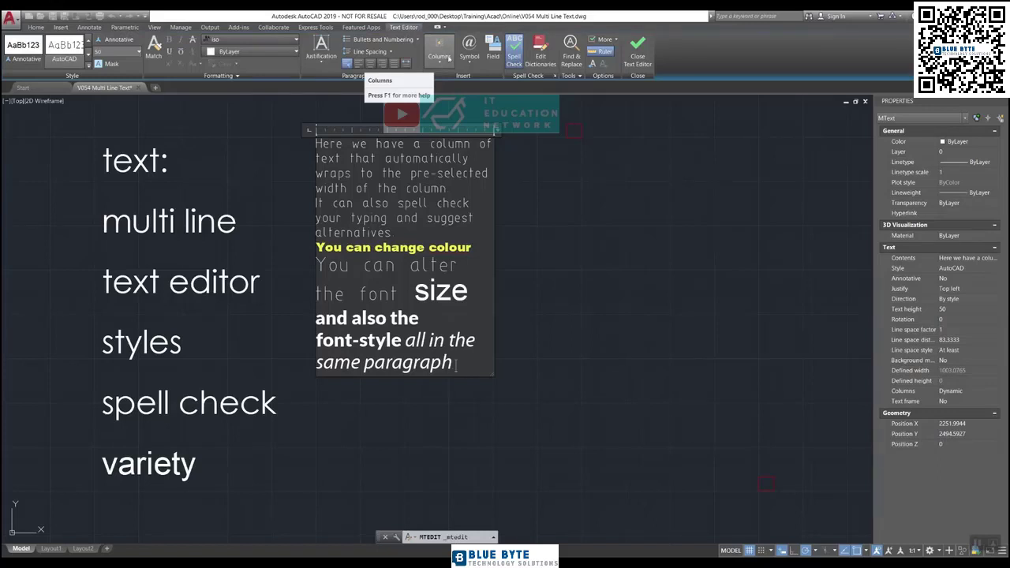
click(410, 234)
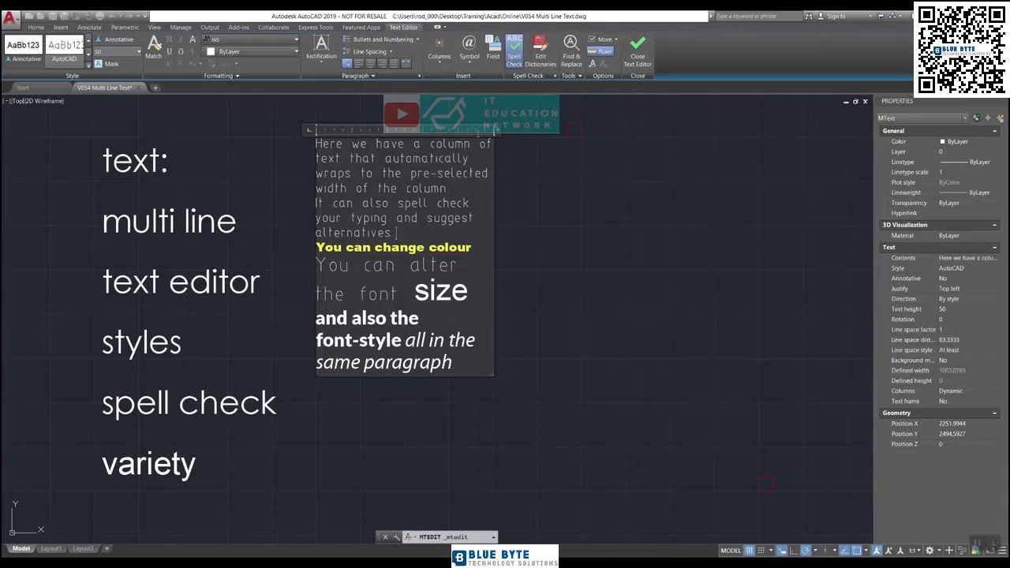
click(469, 52)
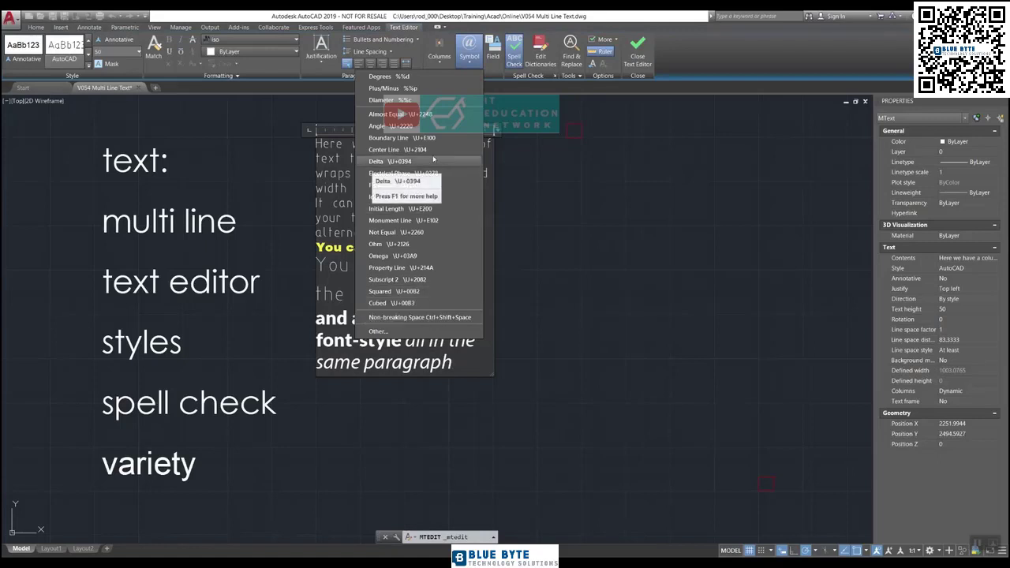
key(Escape)
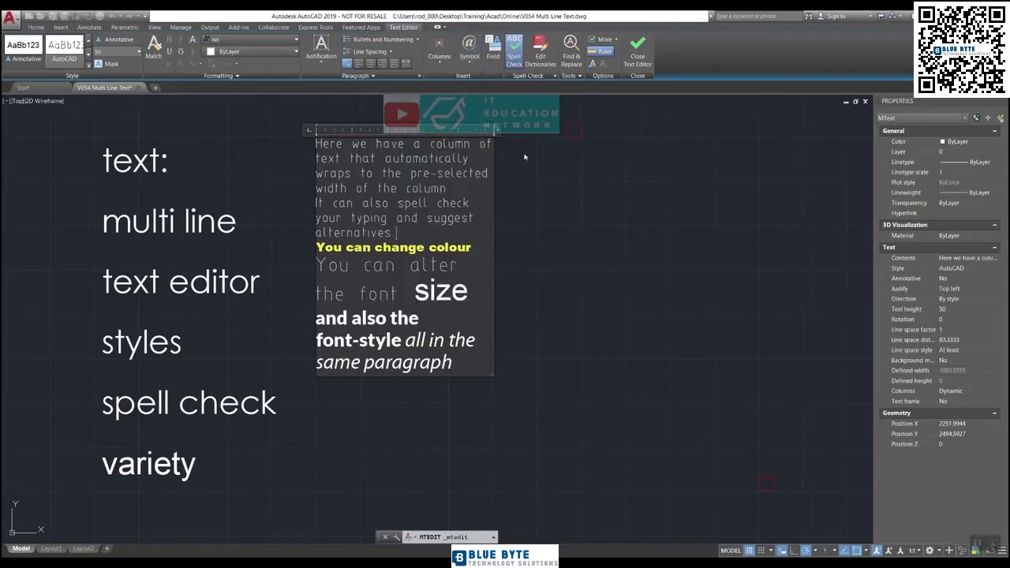
click(513, 55)
Commit the paragraph edits and draw a new MText box to the right of the column
click(639, 52)
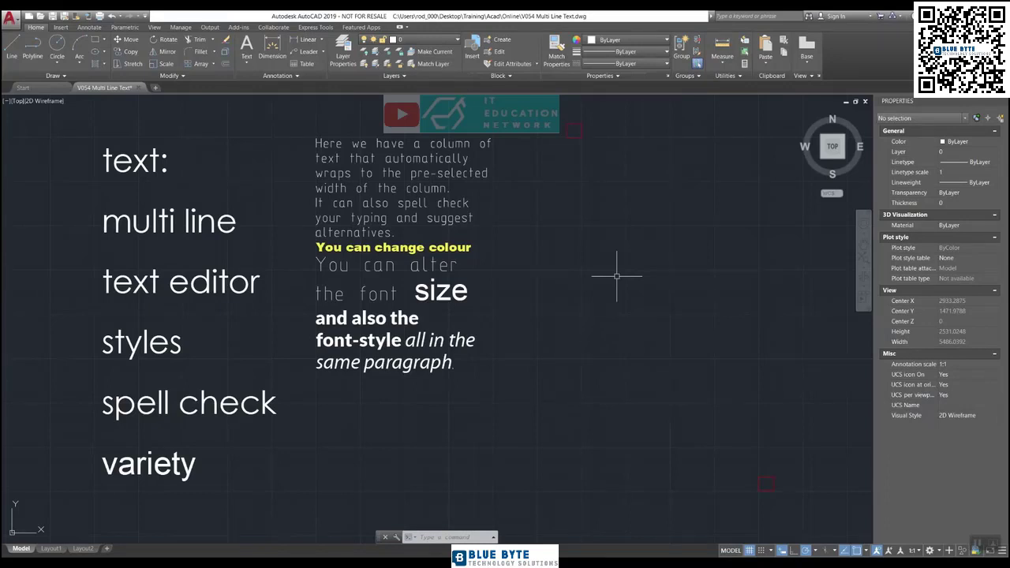
text(mt)
key(Return)
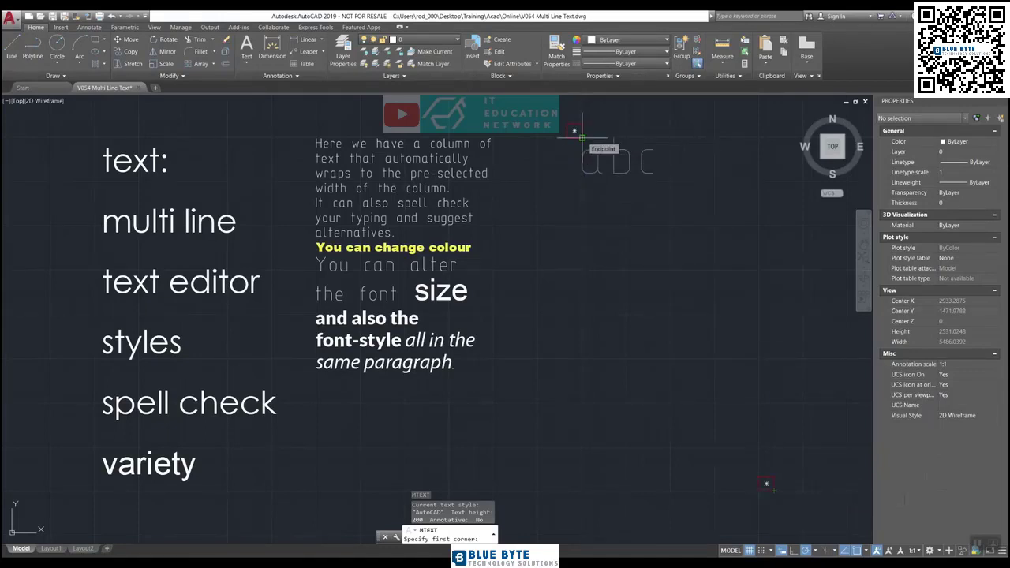
click(581, 138)
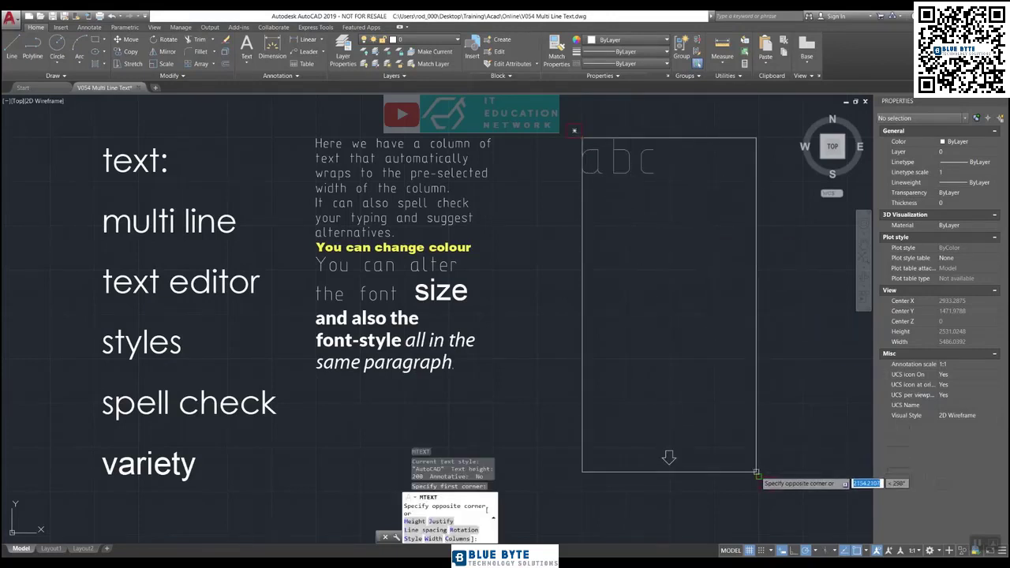
click(758, 476)
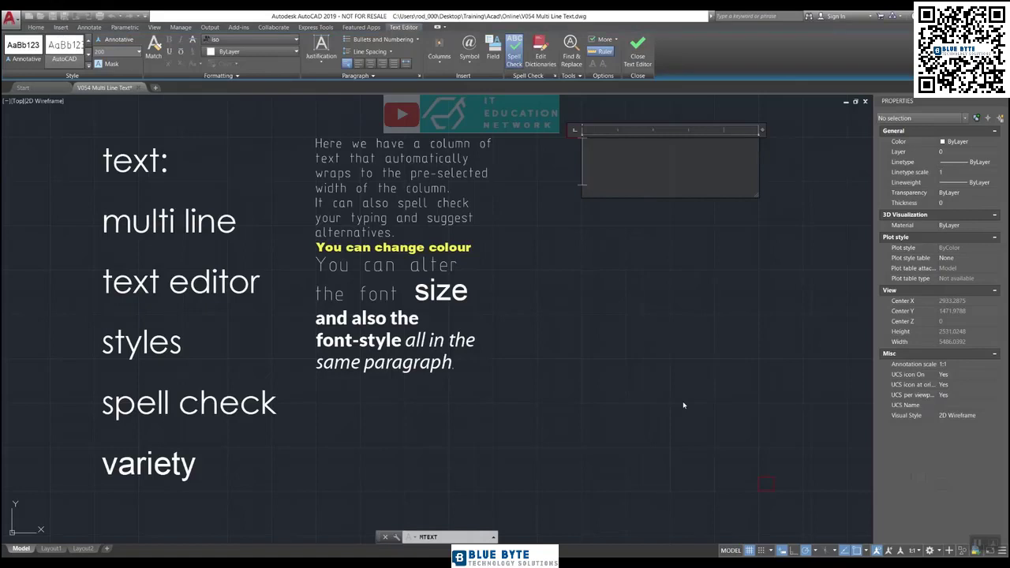
Type 'Headline' and set a smaller text height for the following line
text(Headline)
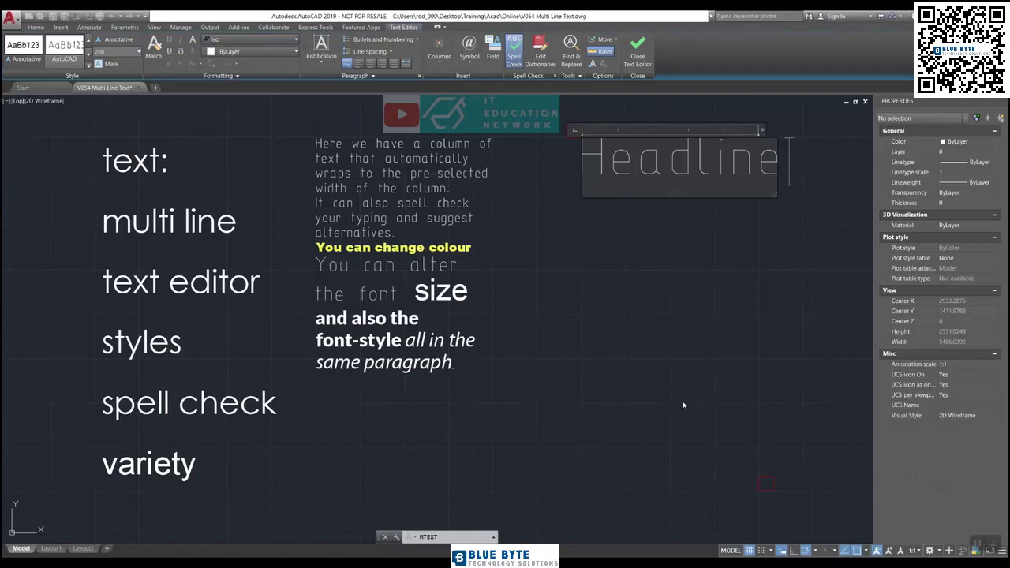
key(Return)
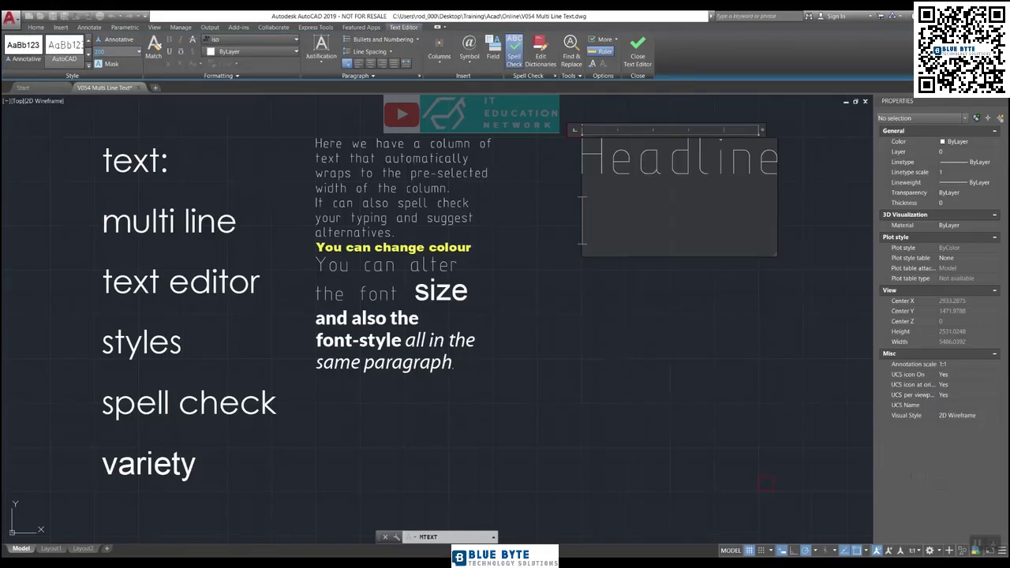
click(100, 51)
key(Return)
text(e)
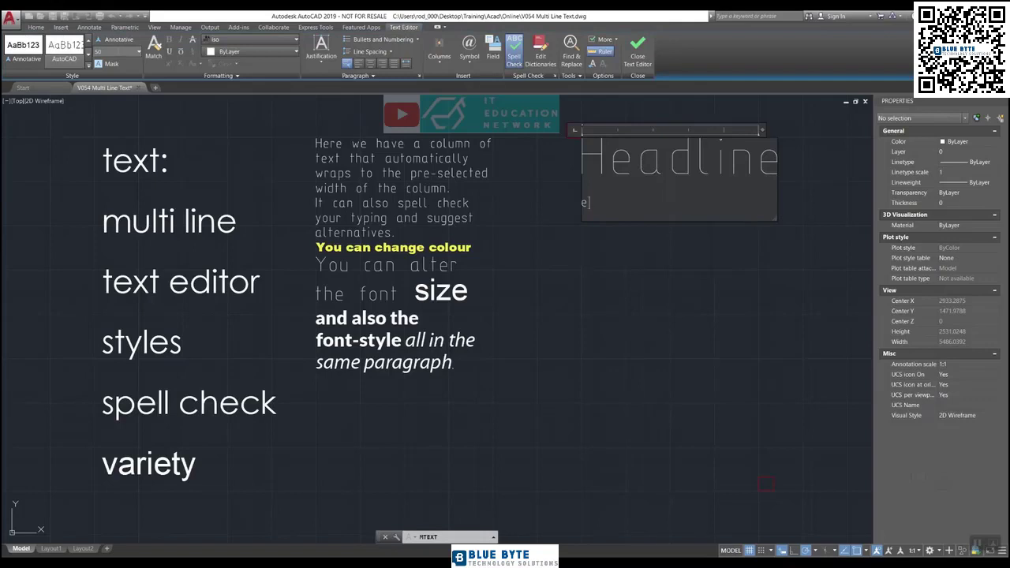
key(BackSpace)
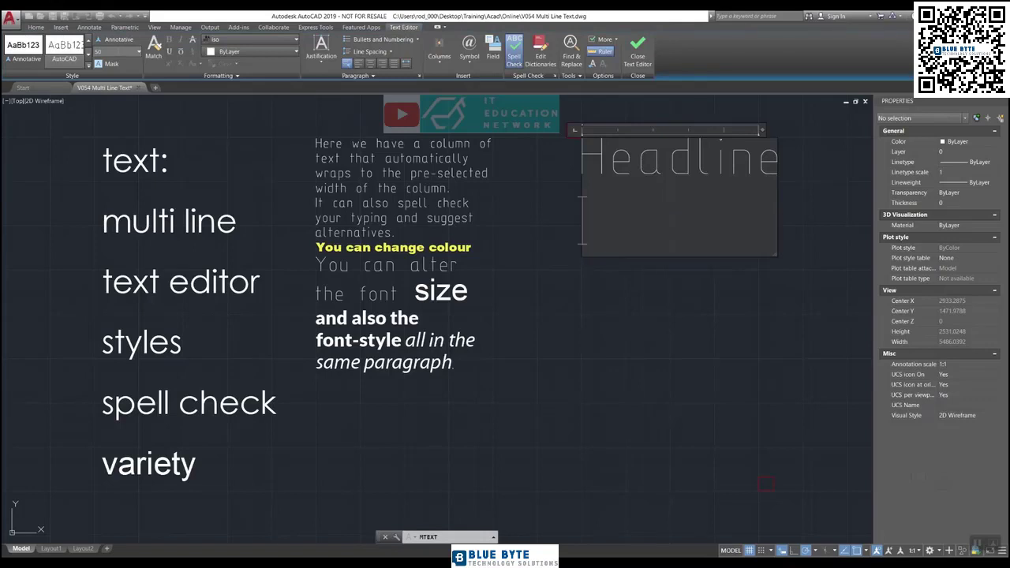
Add the lines 'This is the new font size' and 'This is a new font style'
text(Thi)
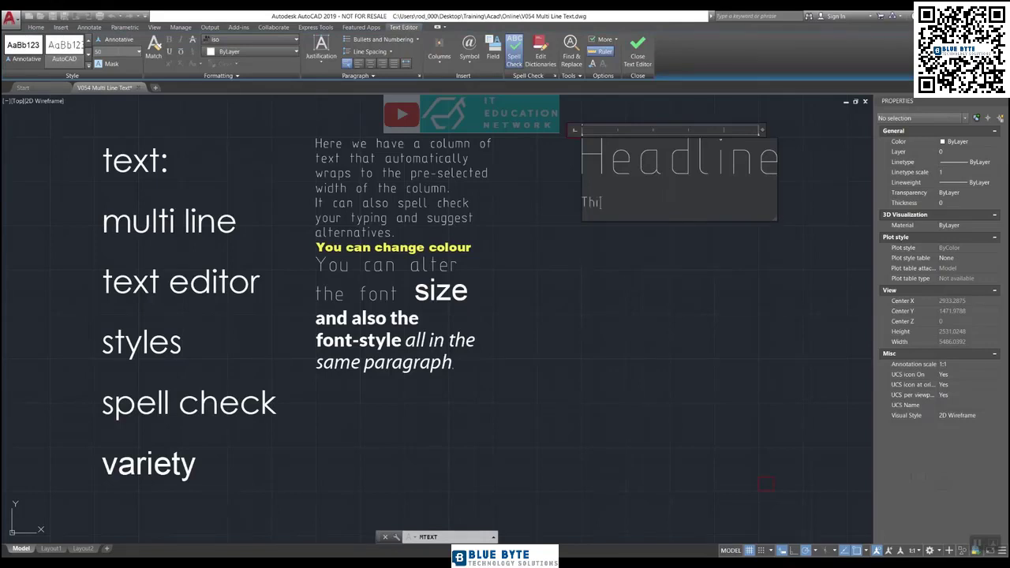
text(s is the new font size)
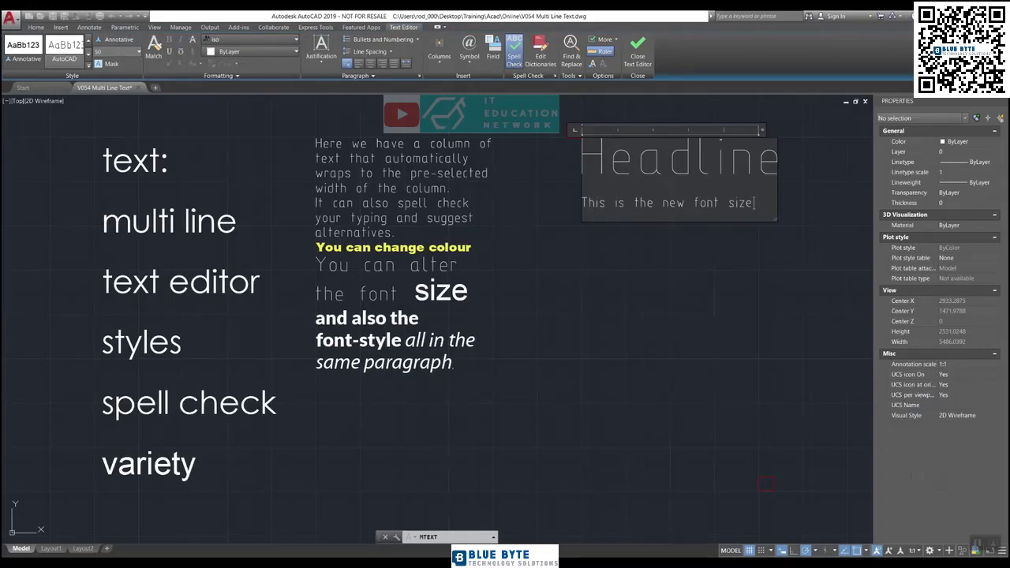
key(Return)
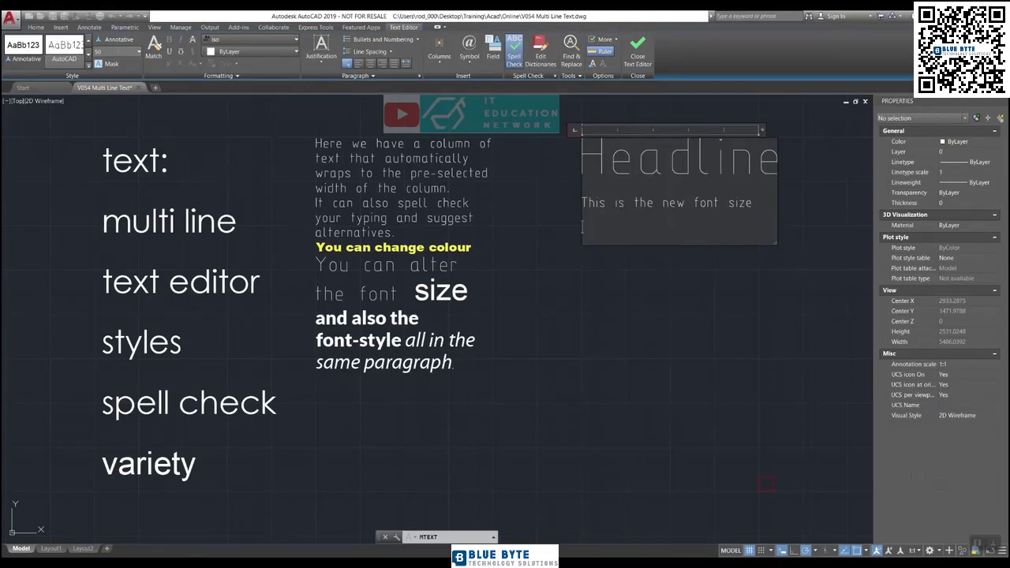
text(This is a new font style)
Set the line 'This is a new font style' in the Arial font
drag(759, 229, 581, 228)
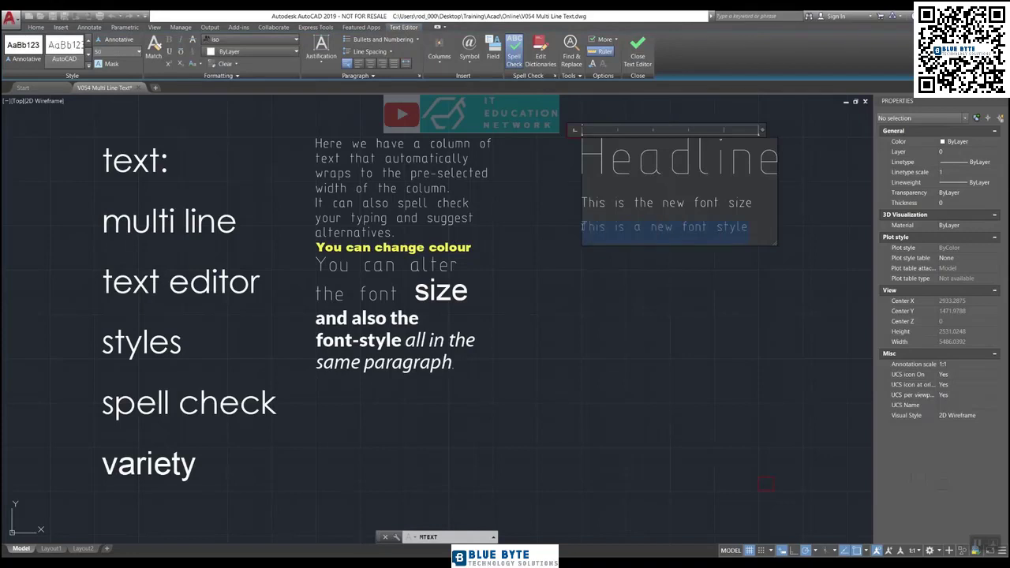
click(248, 39)
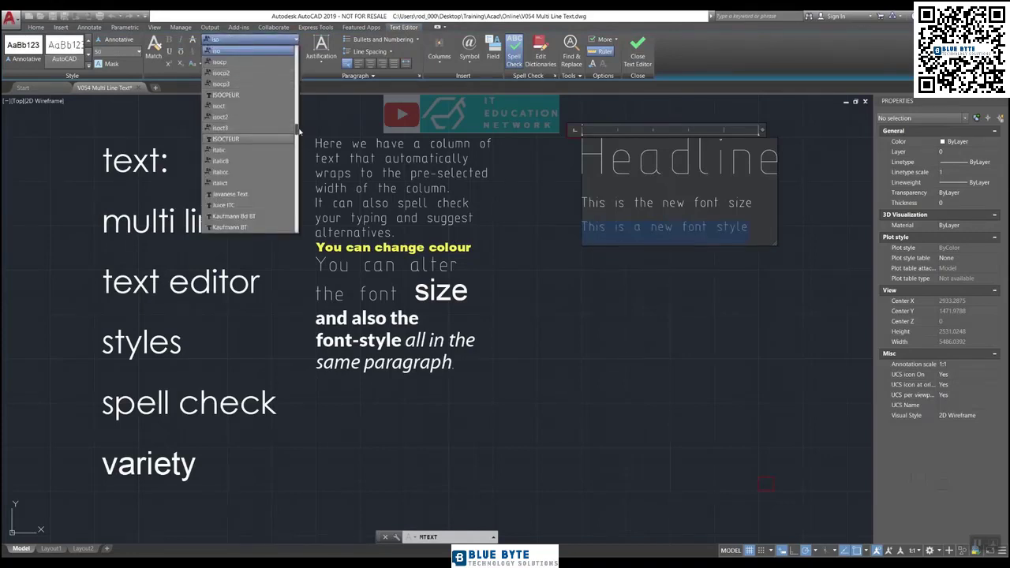
drag(297, 128, 298, 65)
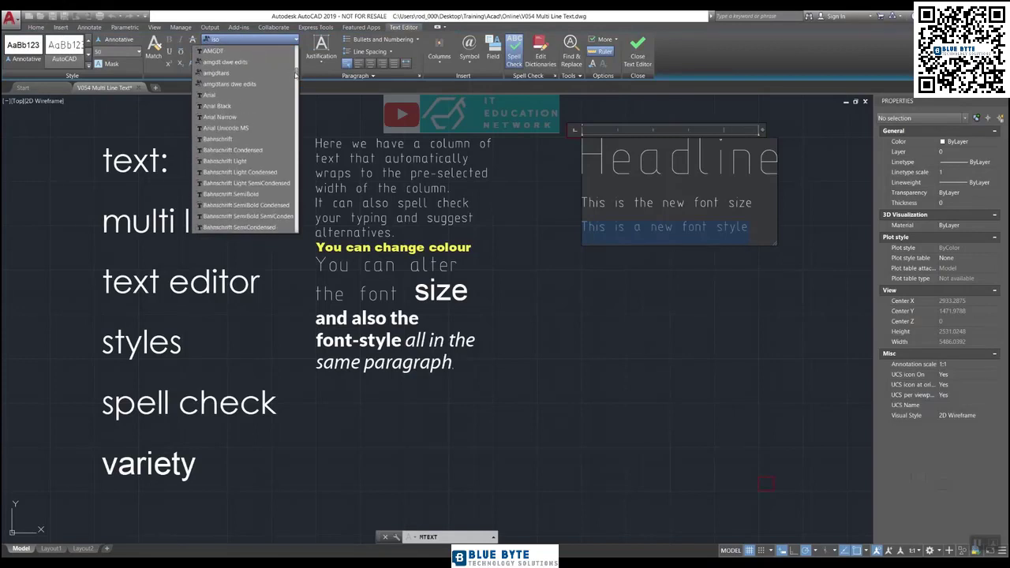
scroll(240, 98, down, 5)
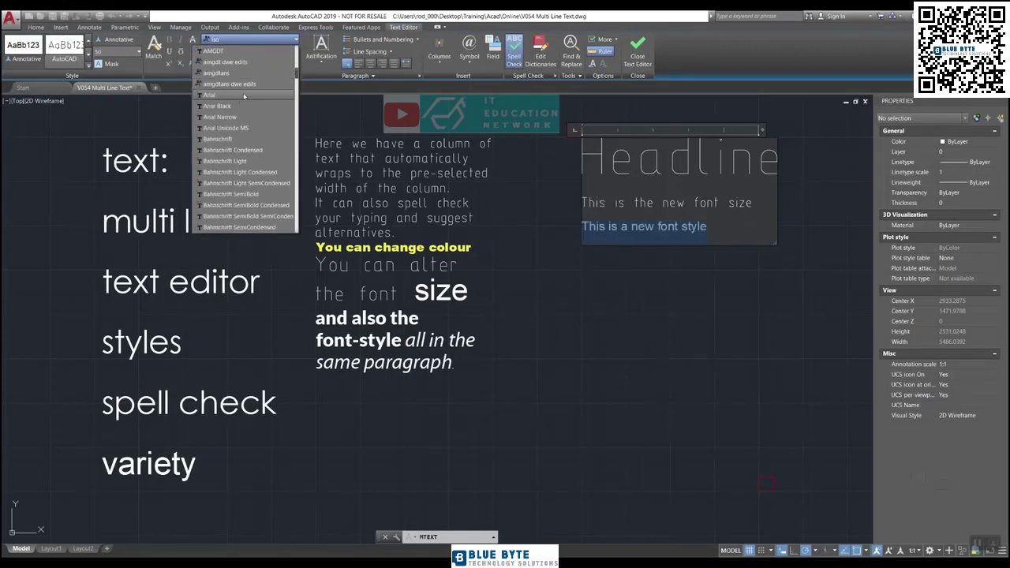
click(244, 95)
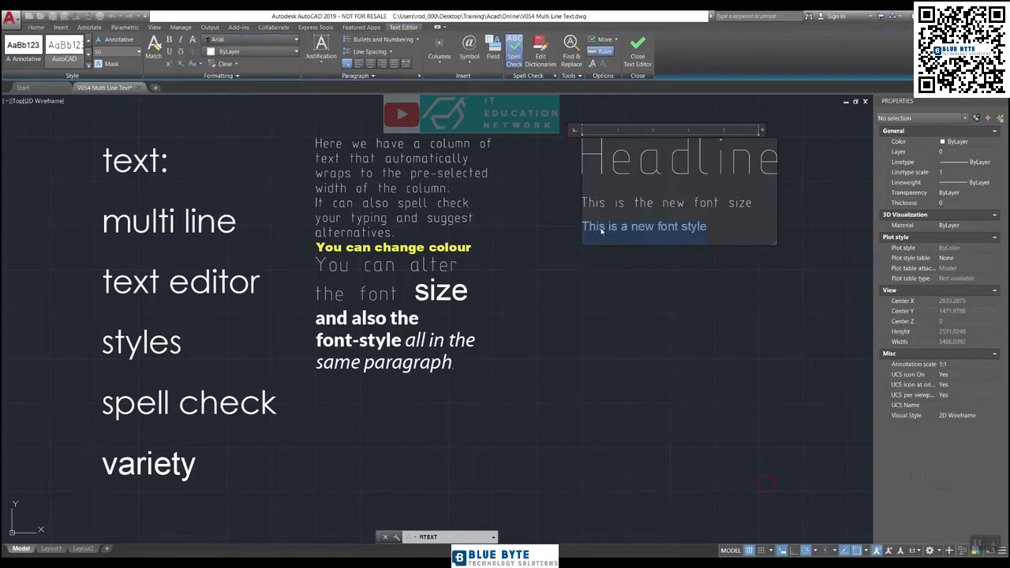
Add a new line 'And then we can change size' below it
click(702, 233)
click(712, 228)
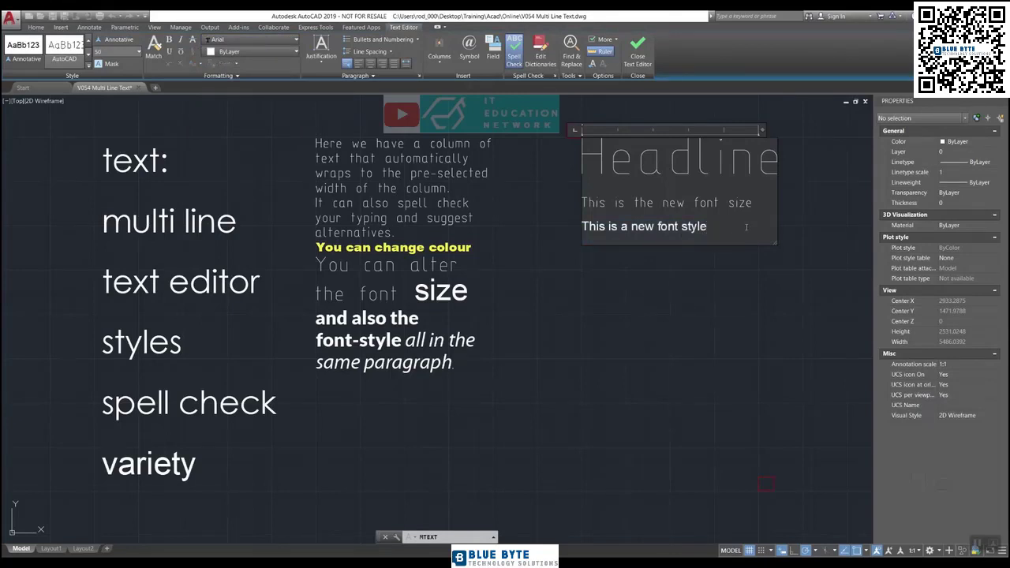
key(Return)
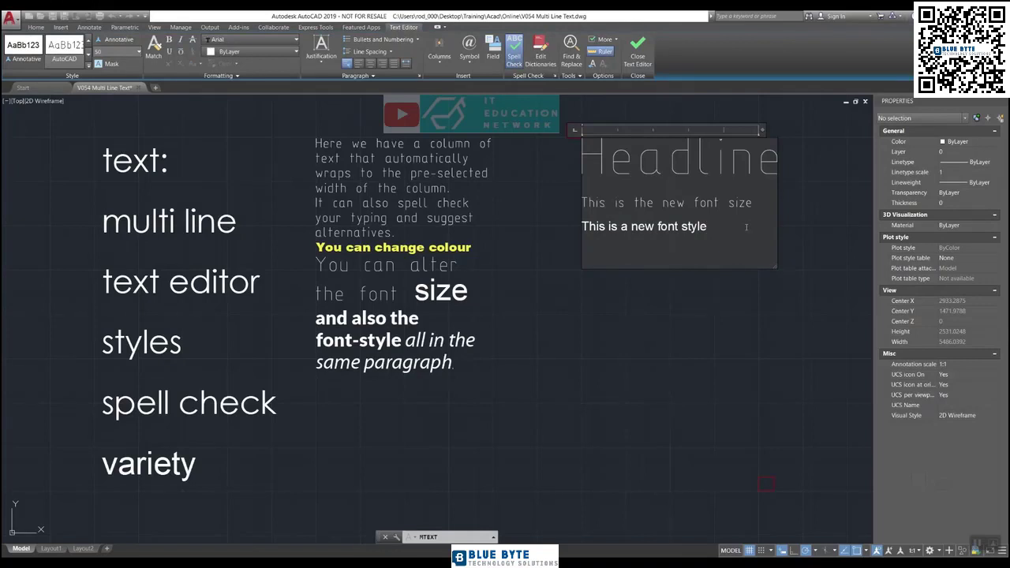
text(And the)
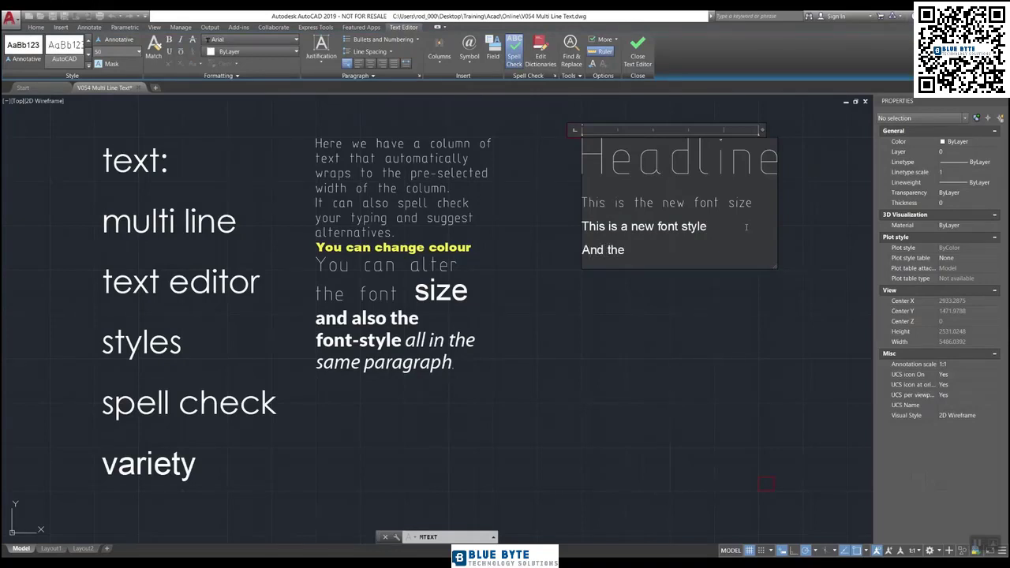
text(n we can change s)
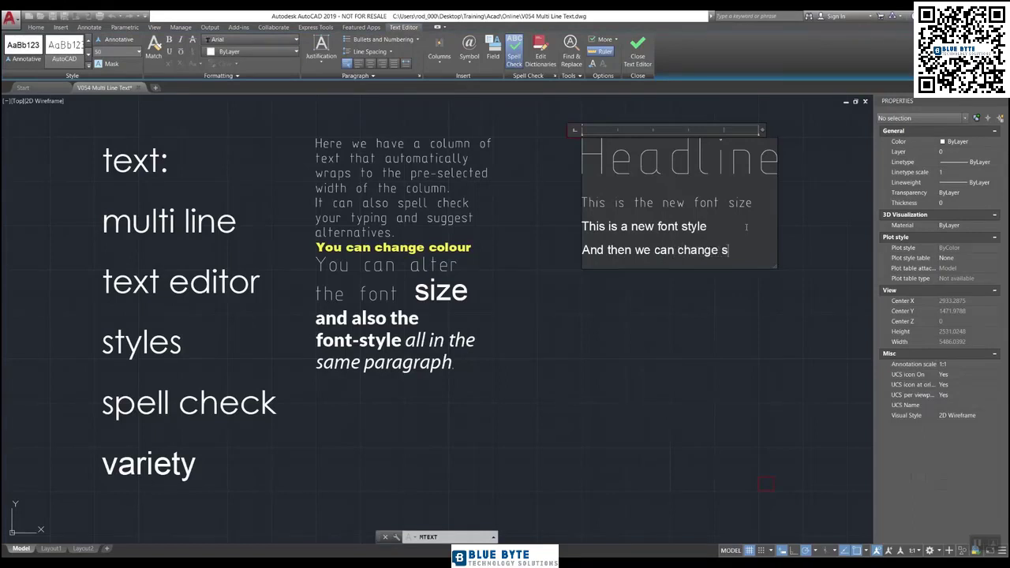
text(ize)
End the line with a period and give 'And then we can change size.' a larger text height
text(.)
drag(748, 249, 582, 249)
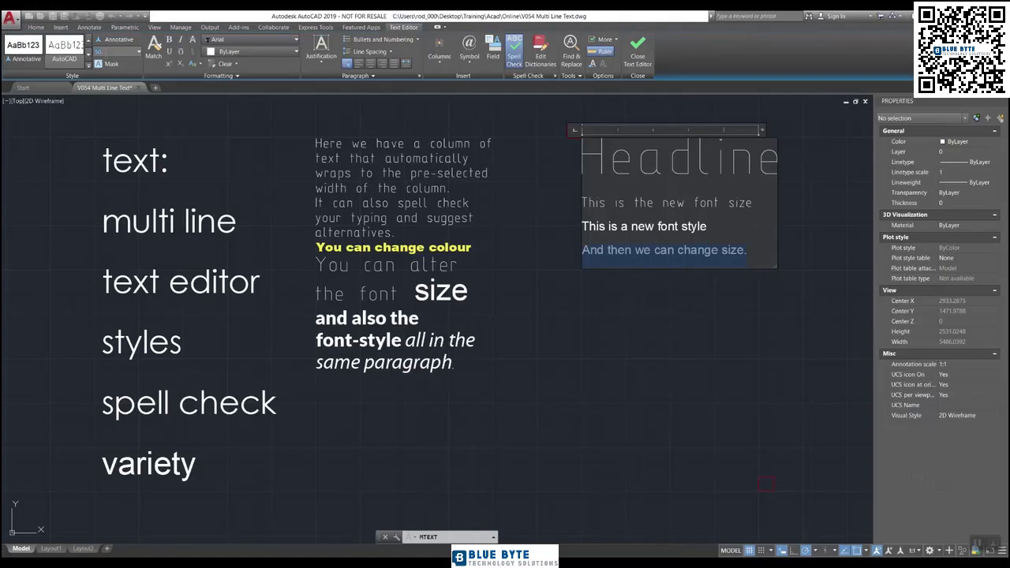
key(Return)
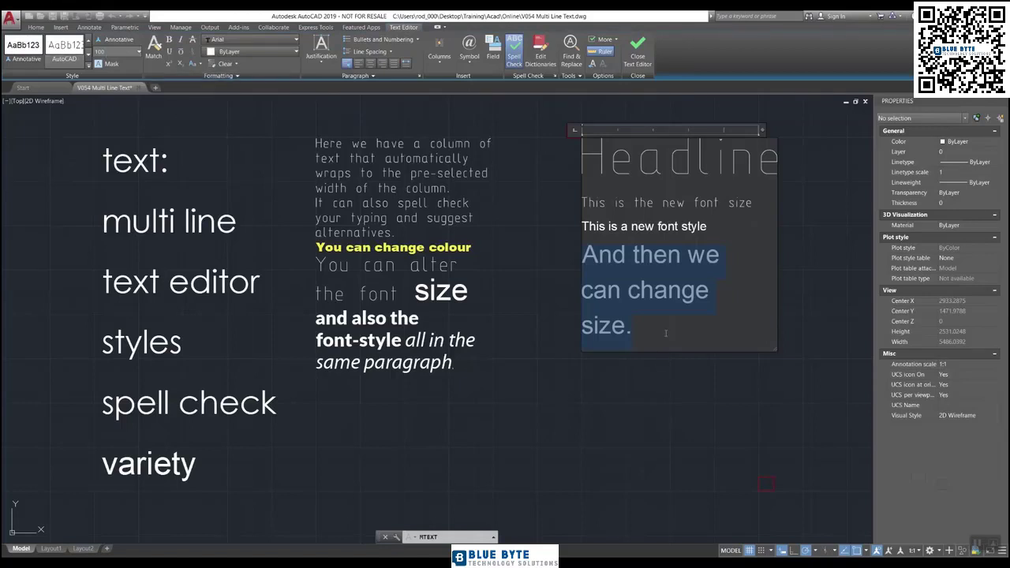
Add the line 'And colour too.' beneath the enlarged line
click(656, 329)
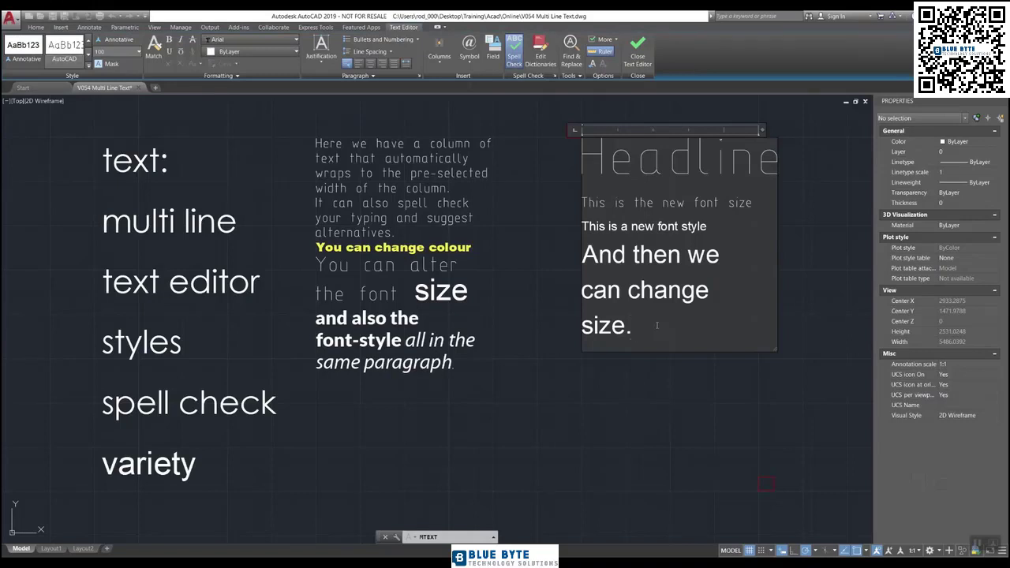
key(Return)
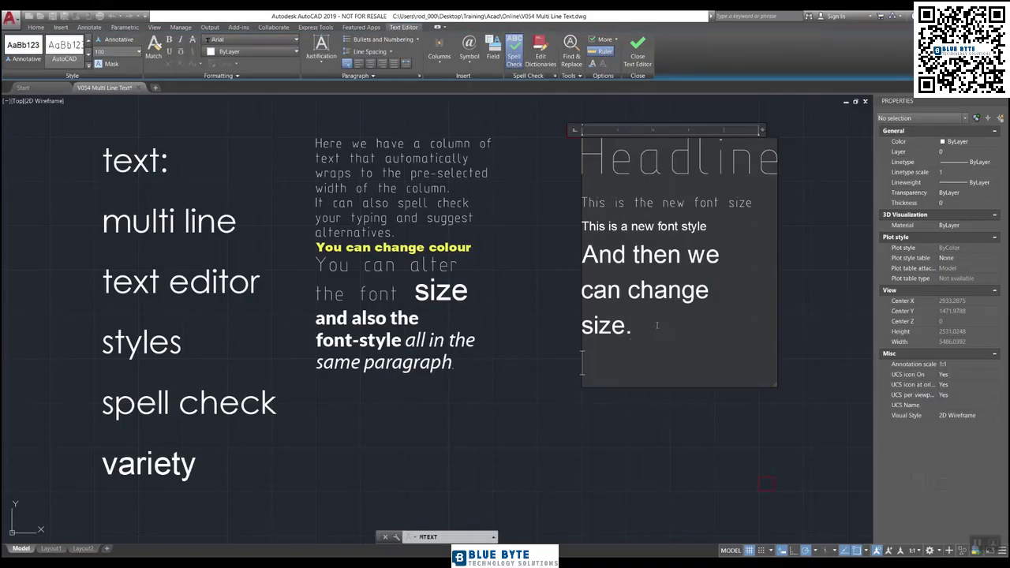
text(And colour)
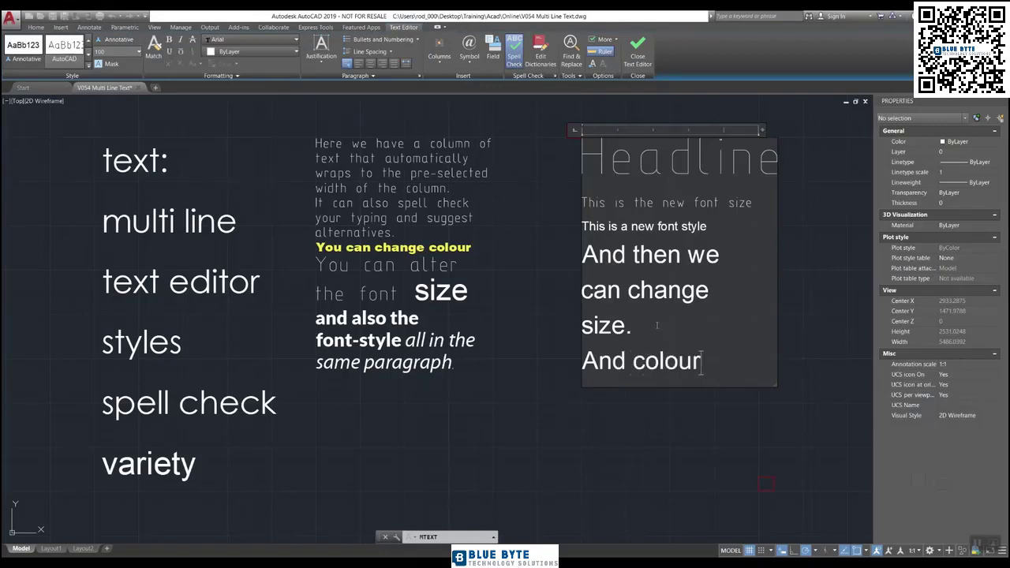
text( too.)
Color the line 'And colour too.' red and close the Text Editor
drag(748, 360, 581, 360)
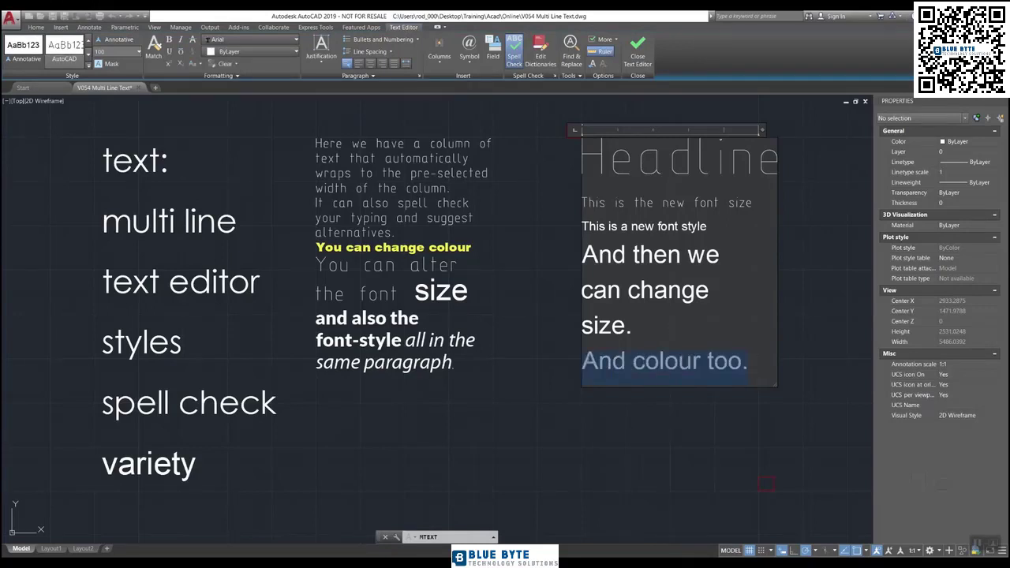
click(253, 53)
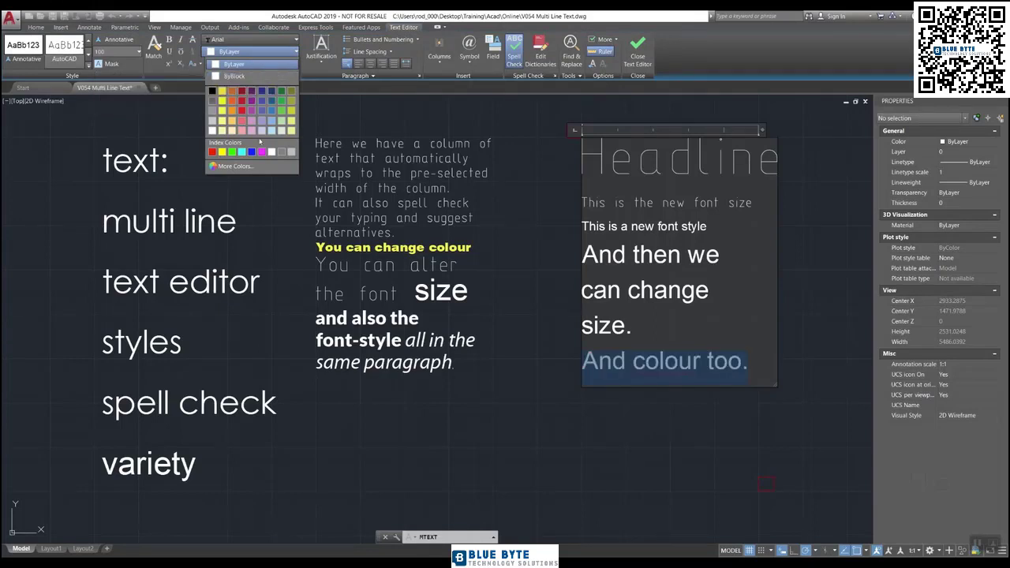
click(241, 101)
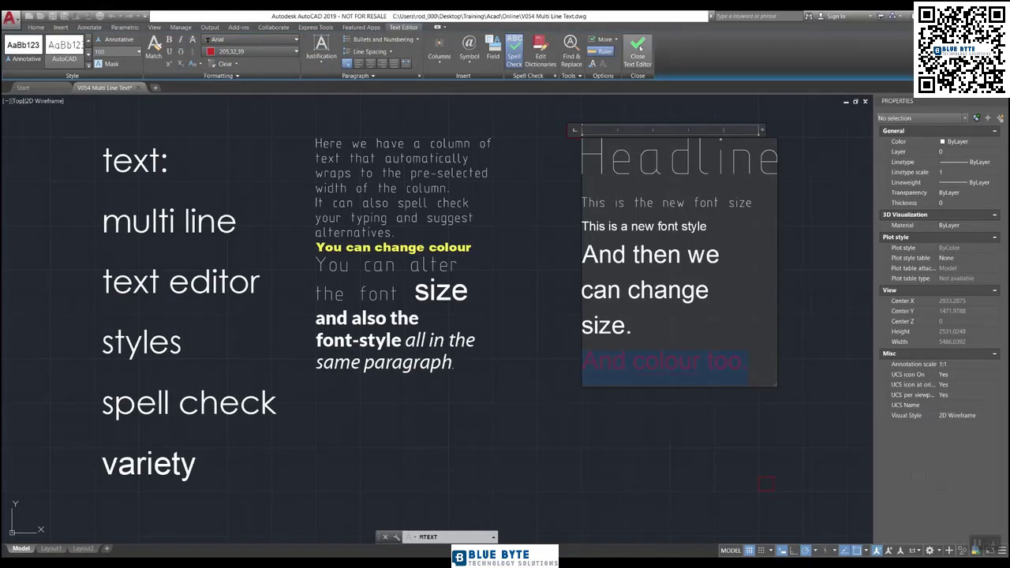
click(637, 52)
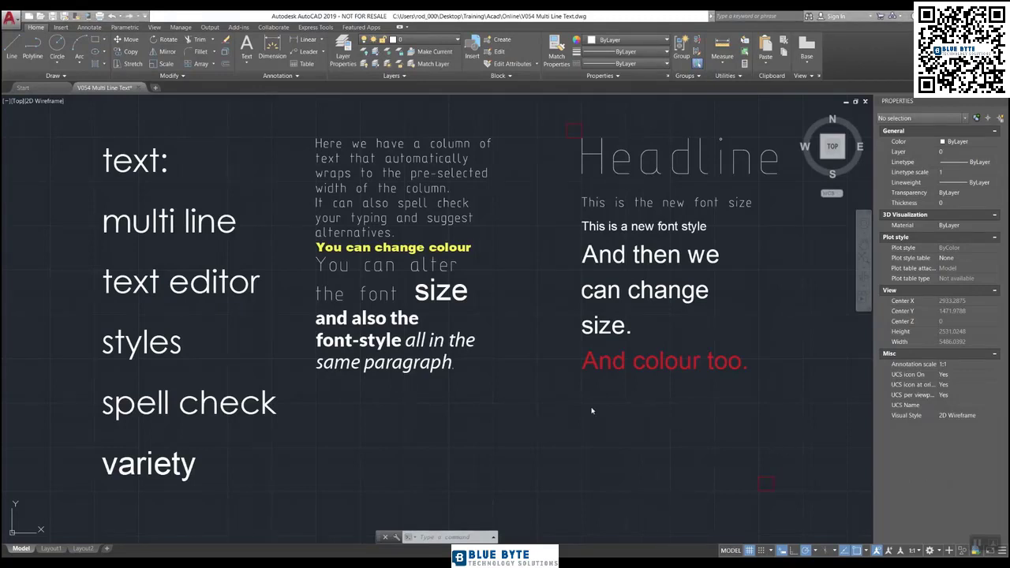
Open the middle MText column in the editor and select its entire text
click(410, 188)
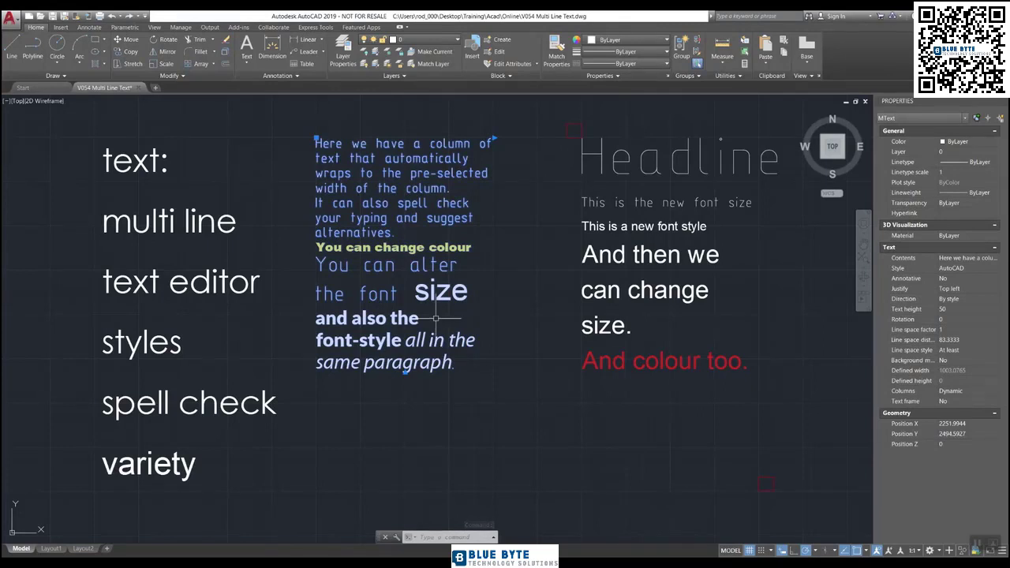
double_click(412, 247)
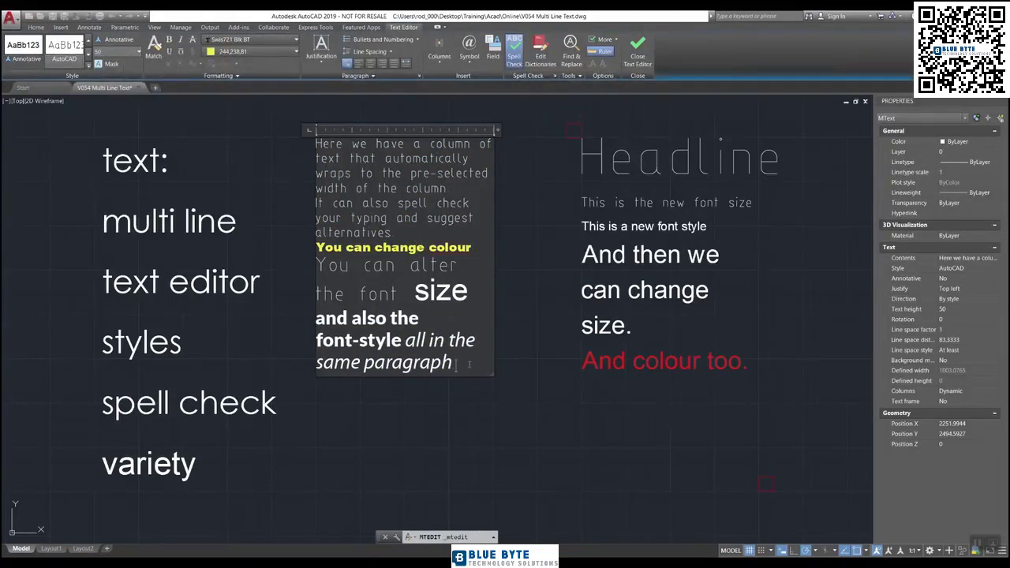
drag(453, 364, 317, 145)
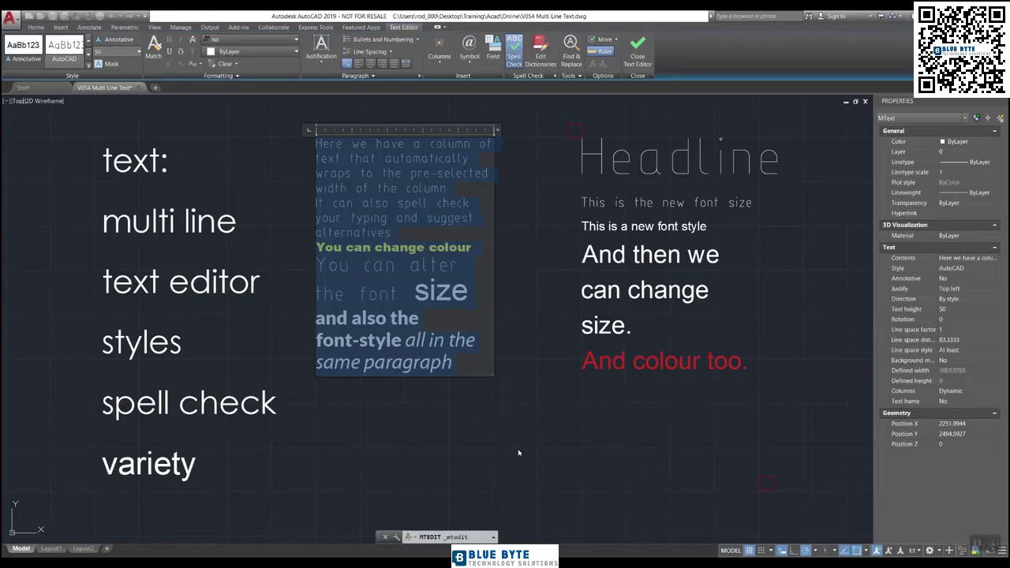
Copy the column text, dismissing the copy warnings, and launch Notepad from Start search
key(ctrl+c)
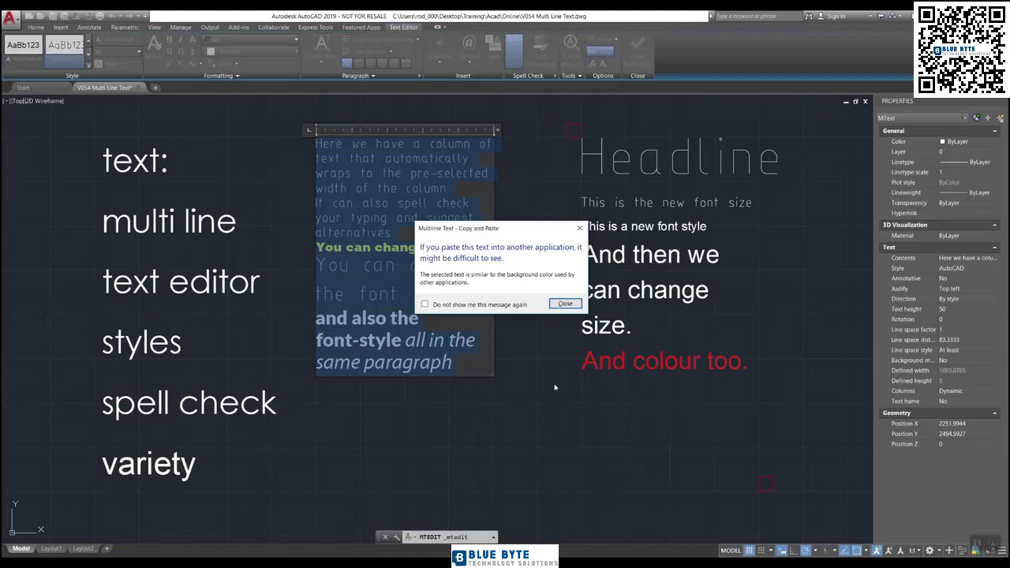
click(564, 303)
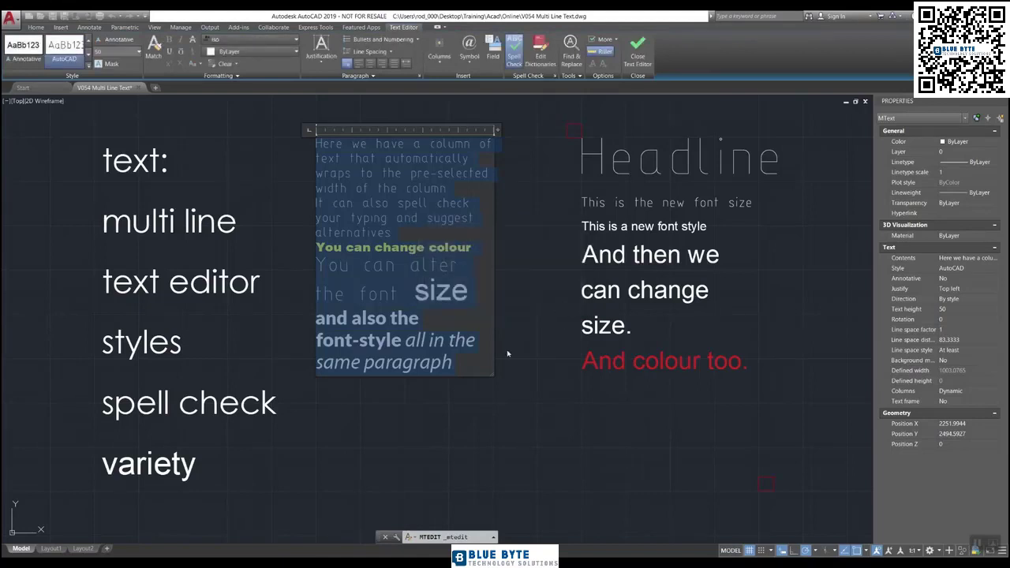
right_click(459, 344)
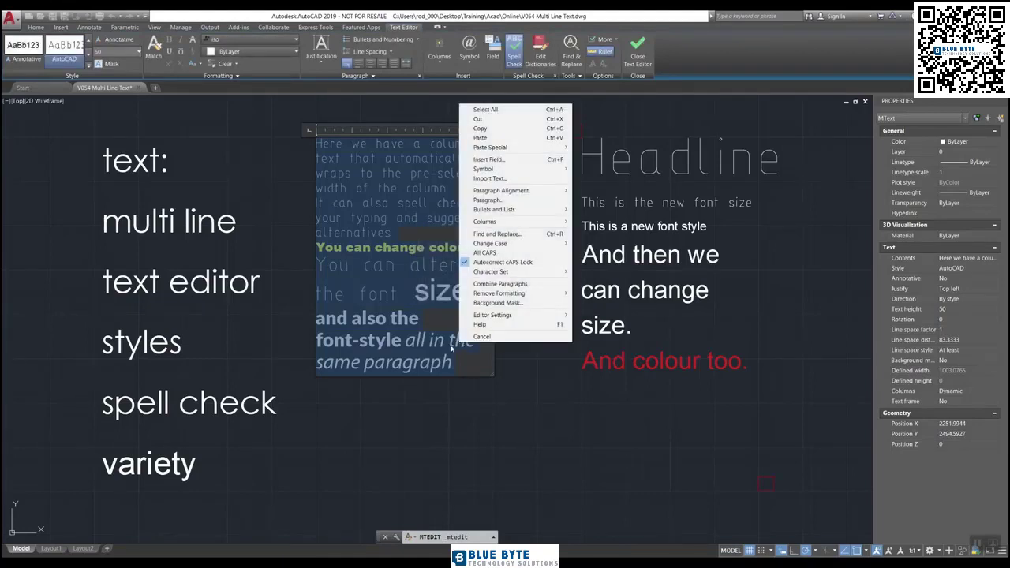
click(495, 129)
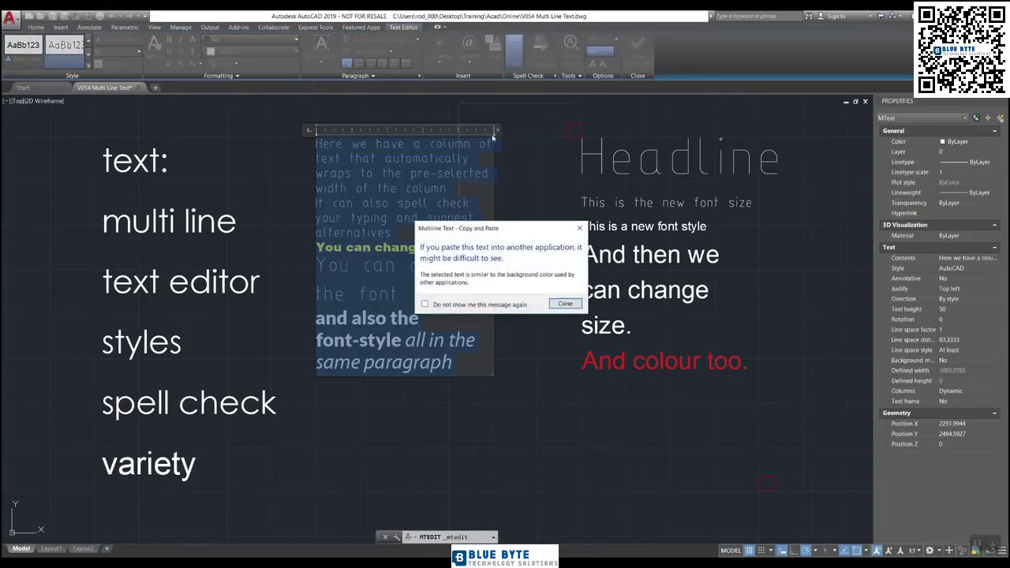
click(565, 304)
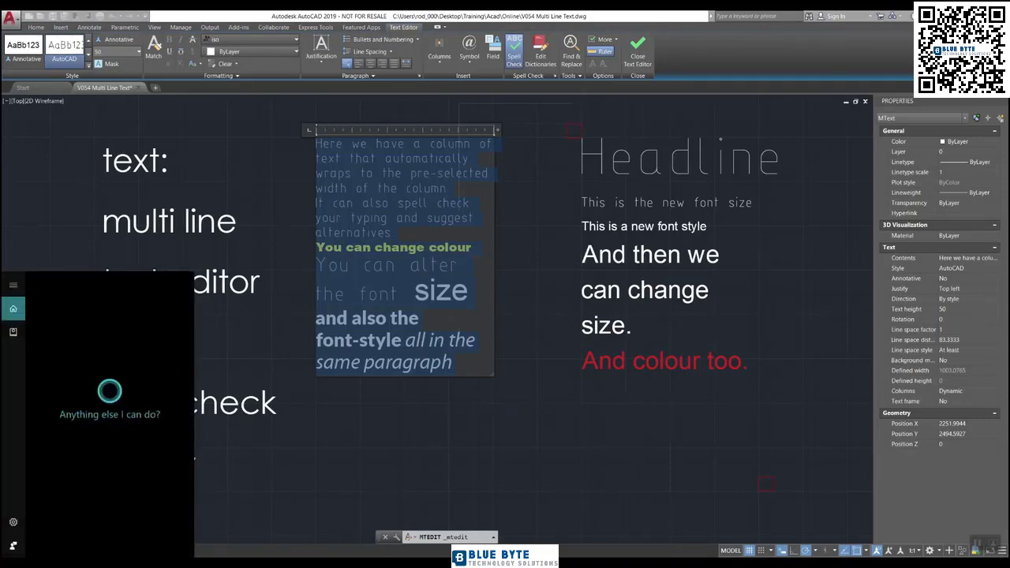
text(notepa)
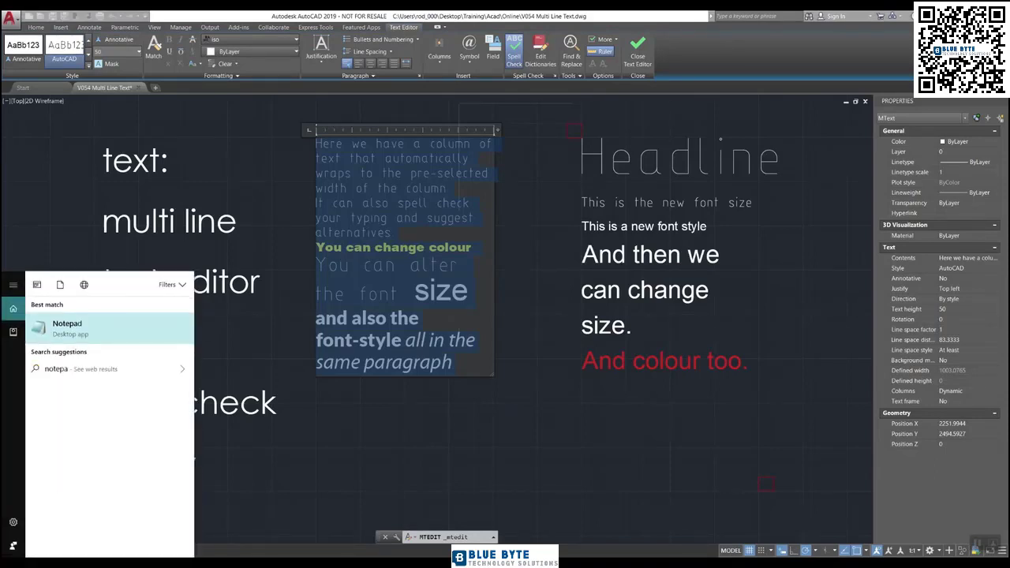
text(d)
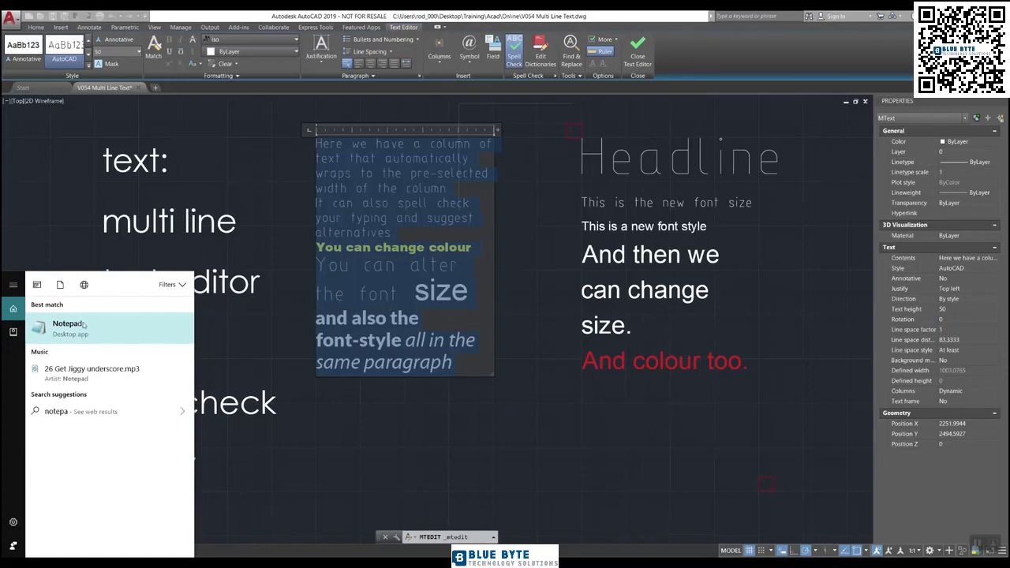
click(82, 325)
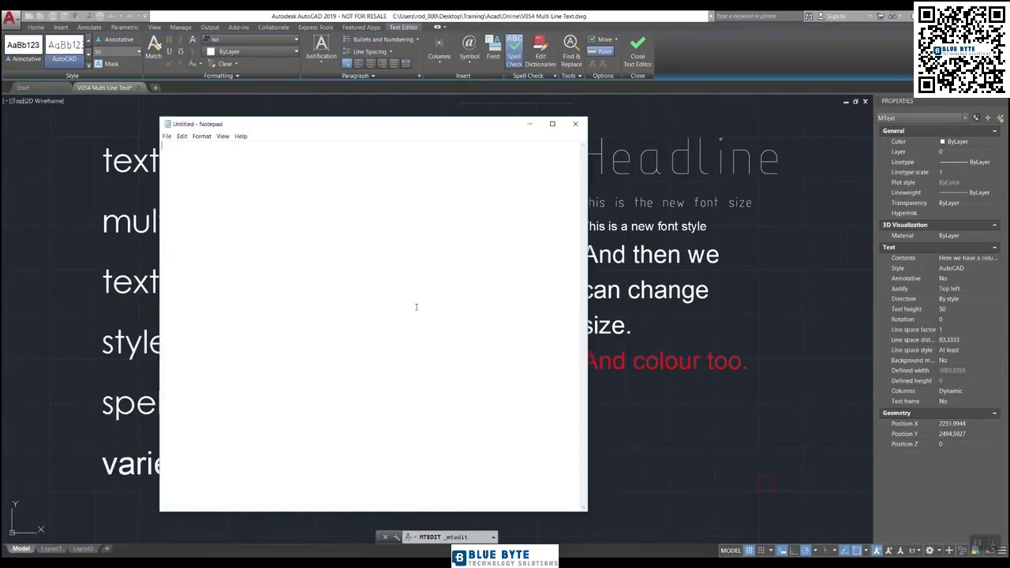
Paste the copied text into Notepad and reposition the window to compare with the drawing
drag(351, 126, 365, 128)
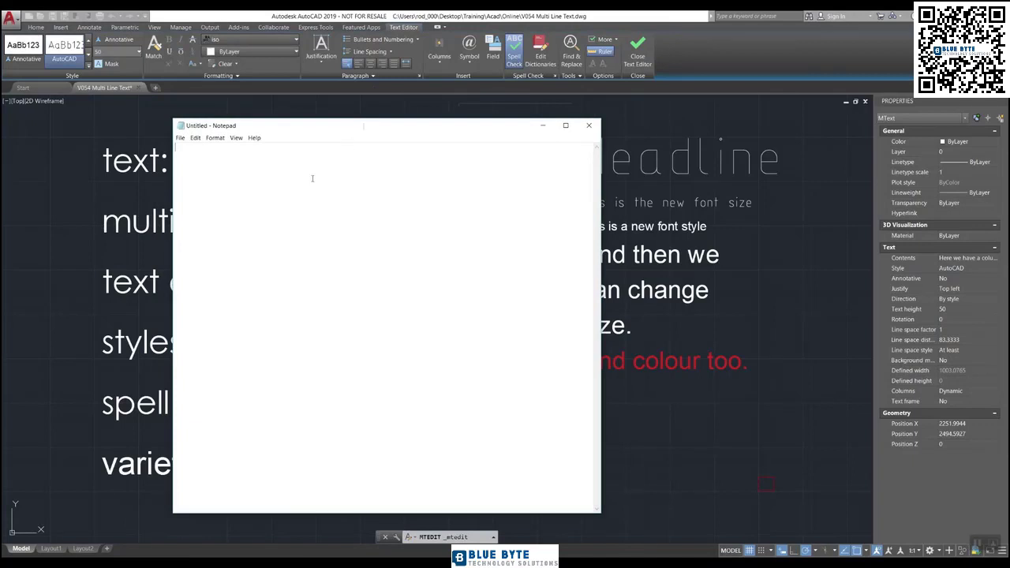
key(ctrl+v)
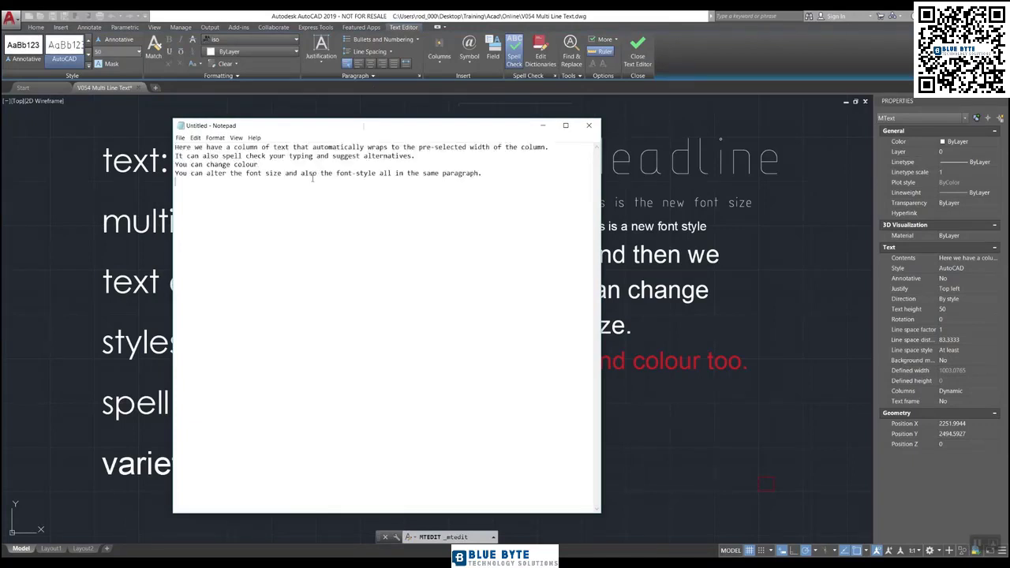
drag(310, 130, 638, 200)
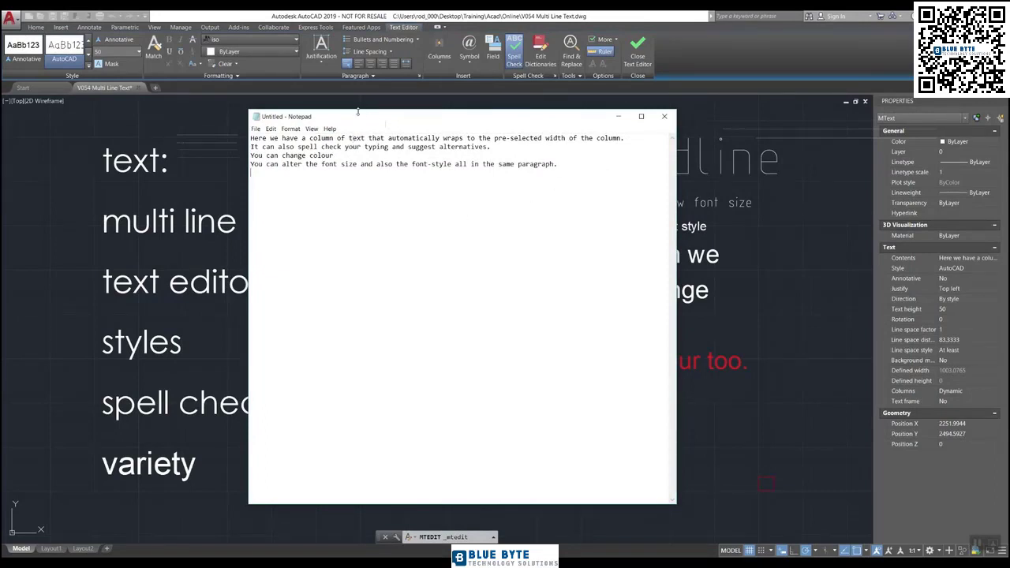
drag(362, 120, 351, 227)
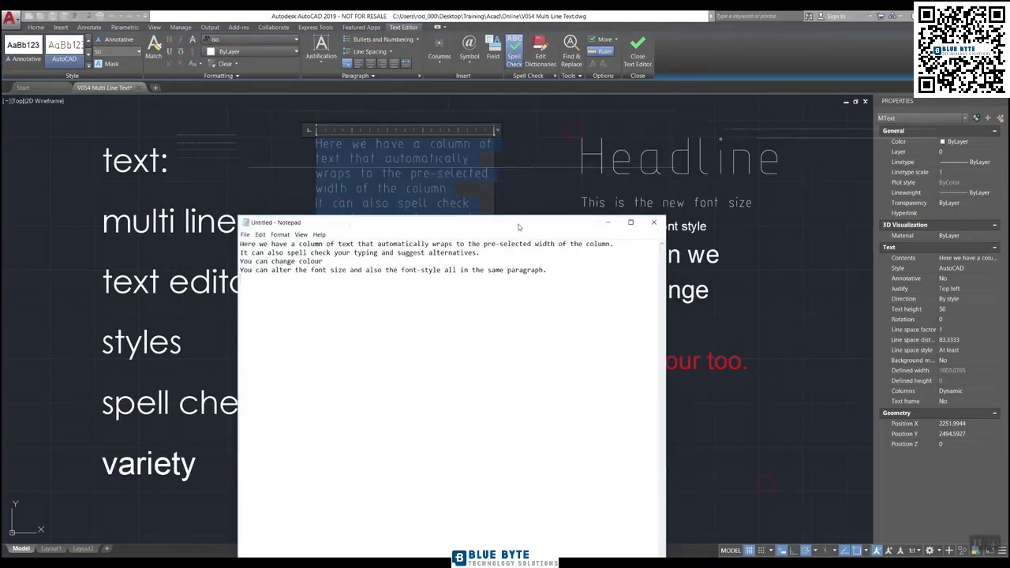
drag(527, 217, 378, 120)
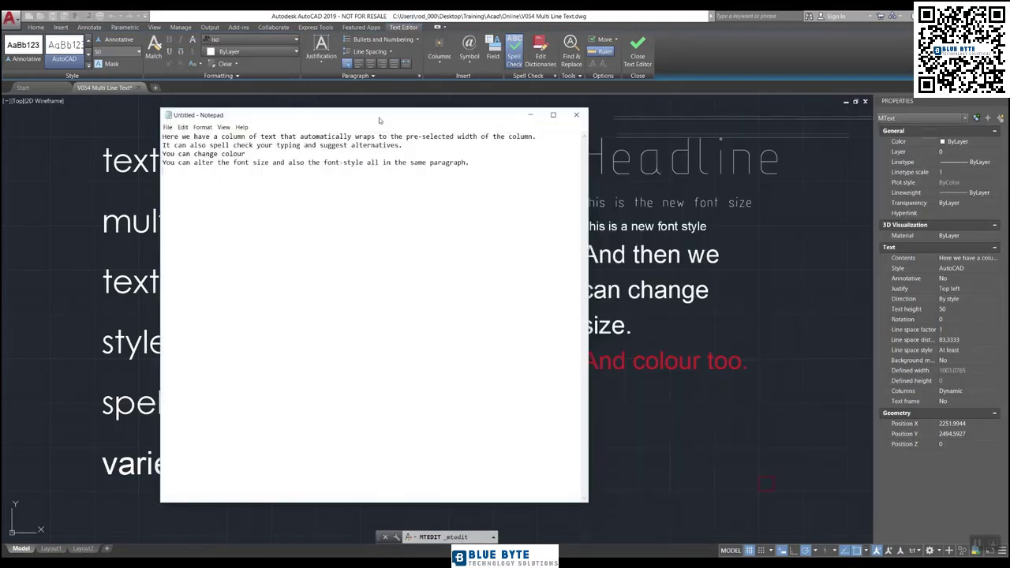
Open 'Sample Text to Cut and Paste.txt' from the Online folder in Notepad without saving the current text
click(168, 127)
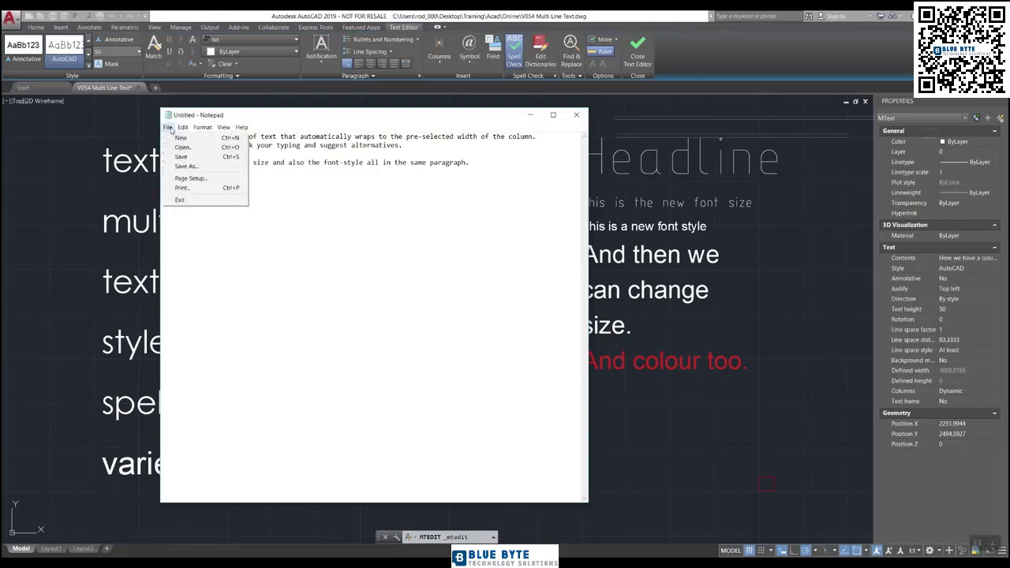
click(201, 149)
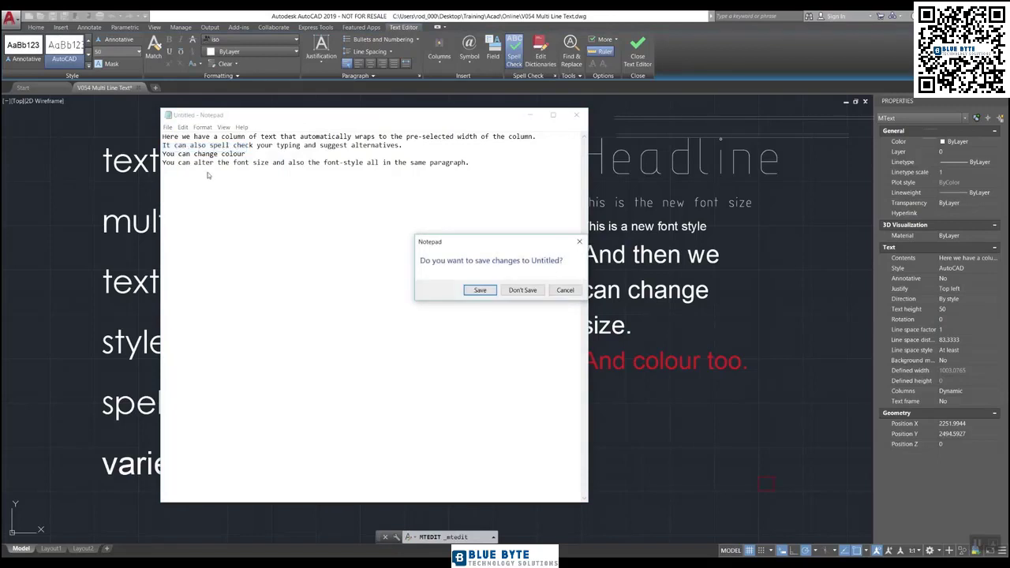
click(527, 292)
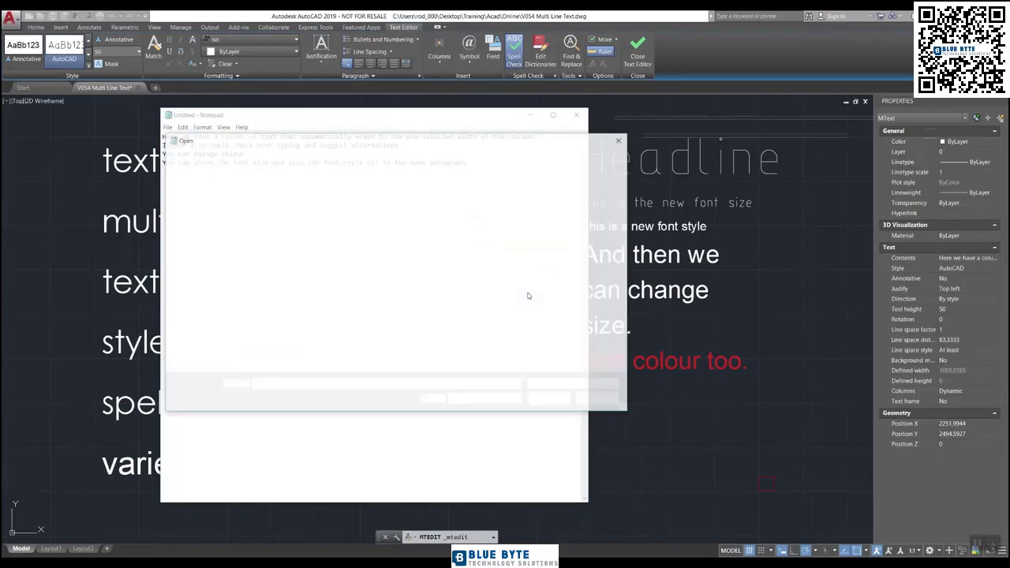
click(323, 205)
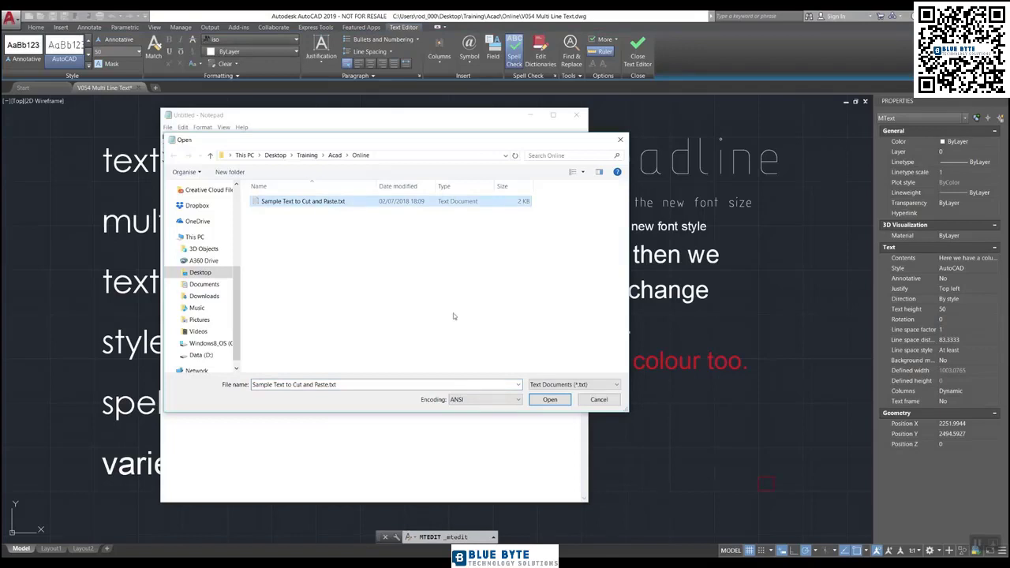
click(563, 401)
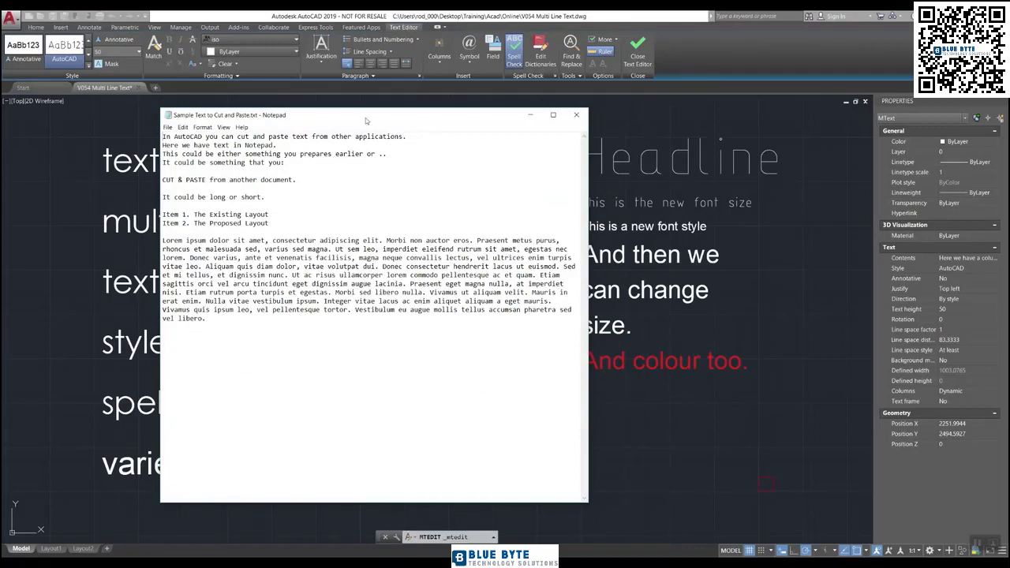
Select the Notepad lines from 'In AutoCAD you can cut' through 'Item 2. The Proposed Layout'
drag(365, 119, 441, 126)
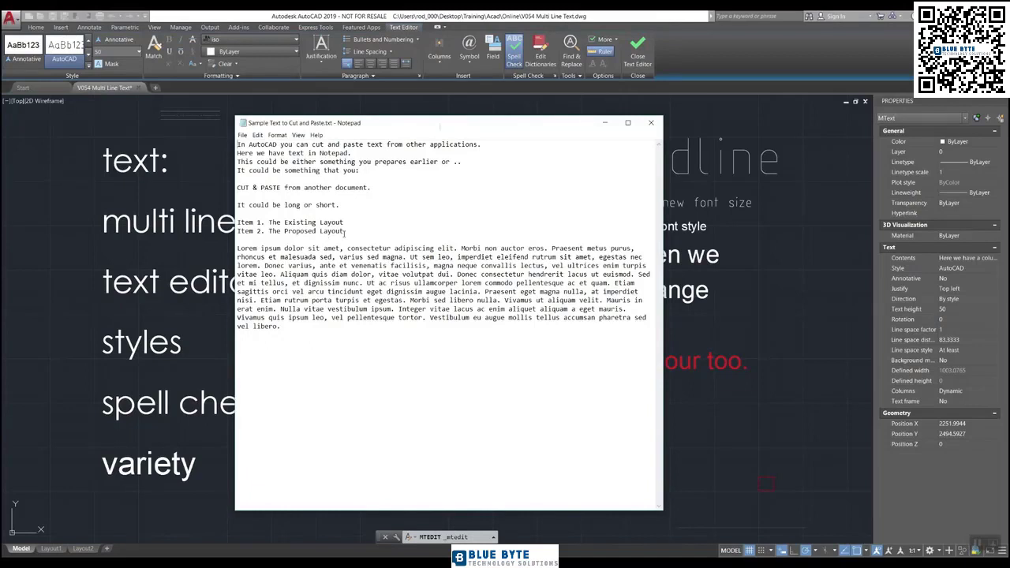
drag(343, 231, 230, 143)
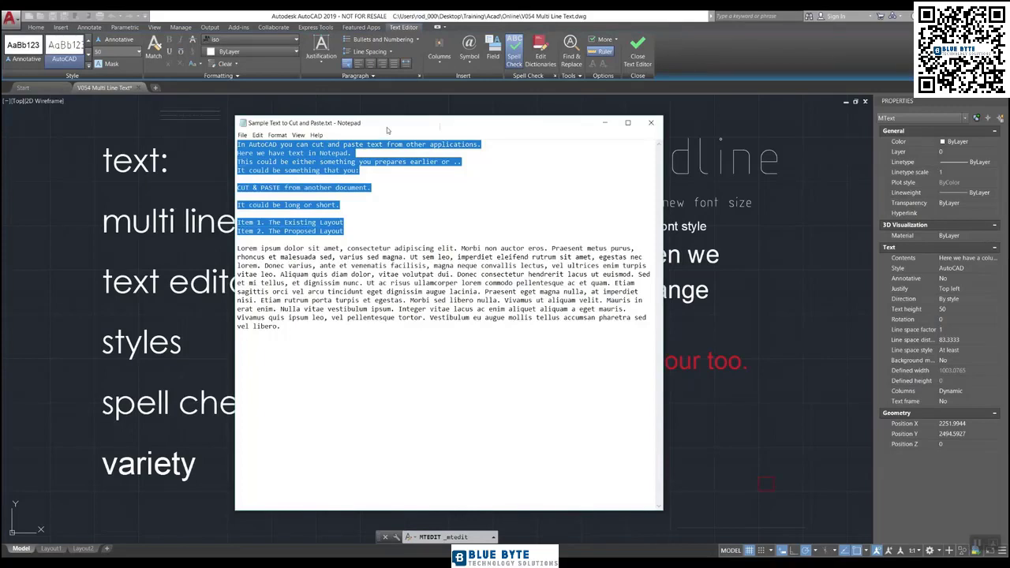
drag(386, 127, 311, 300)
Paste the copied Notepad lines over the selected middle-column MText in AutoCAD
click(701, 54)
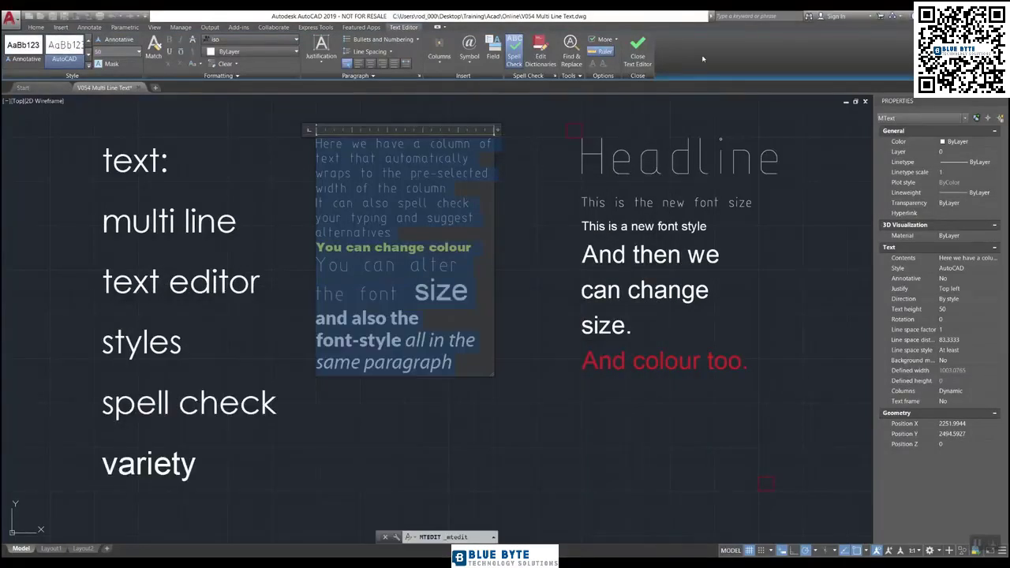
right_click(369, 185)
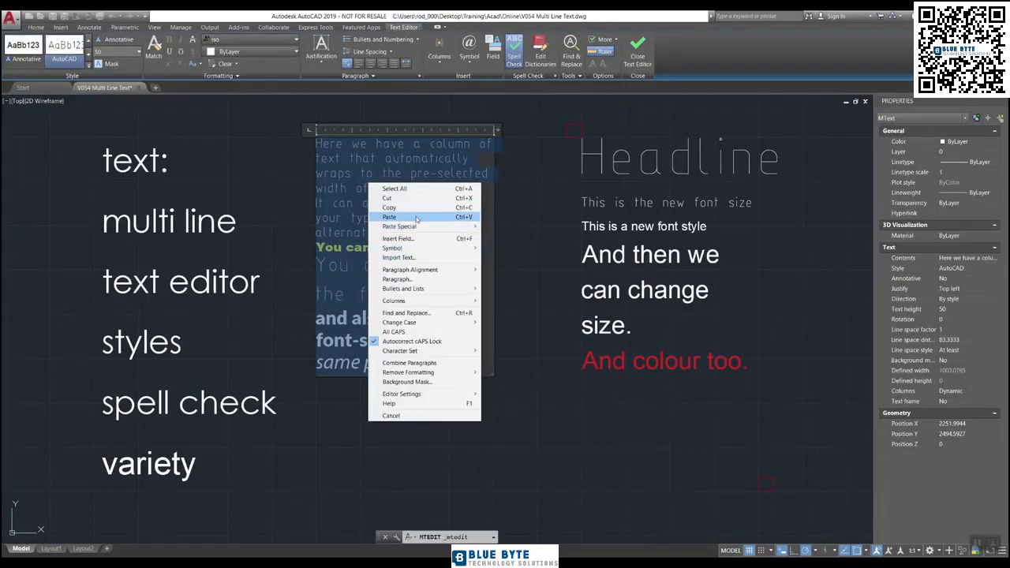
click(389, 216)
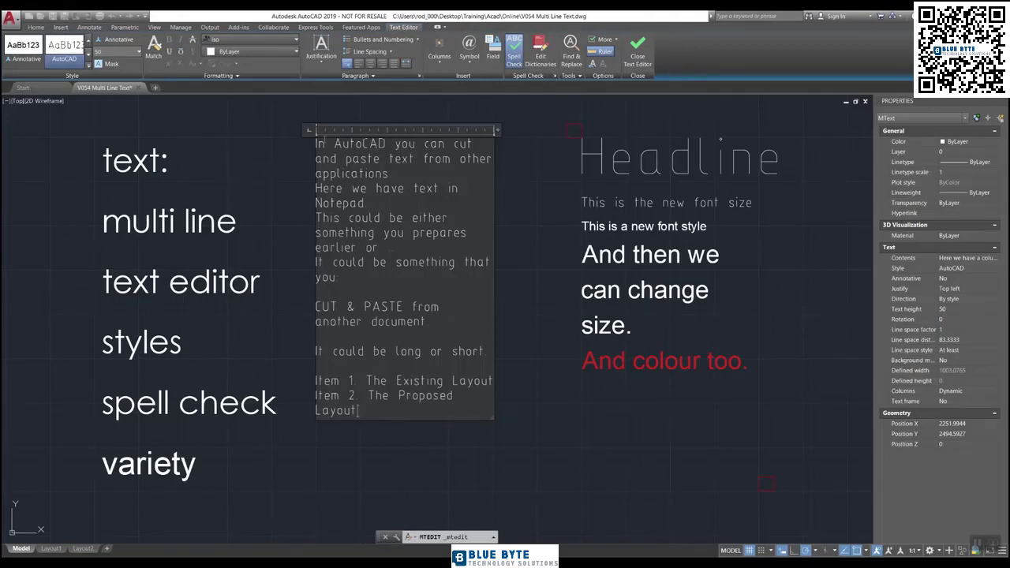
middle_drag(370, 223, 366, 225)
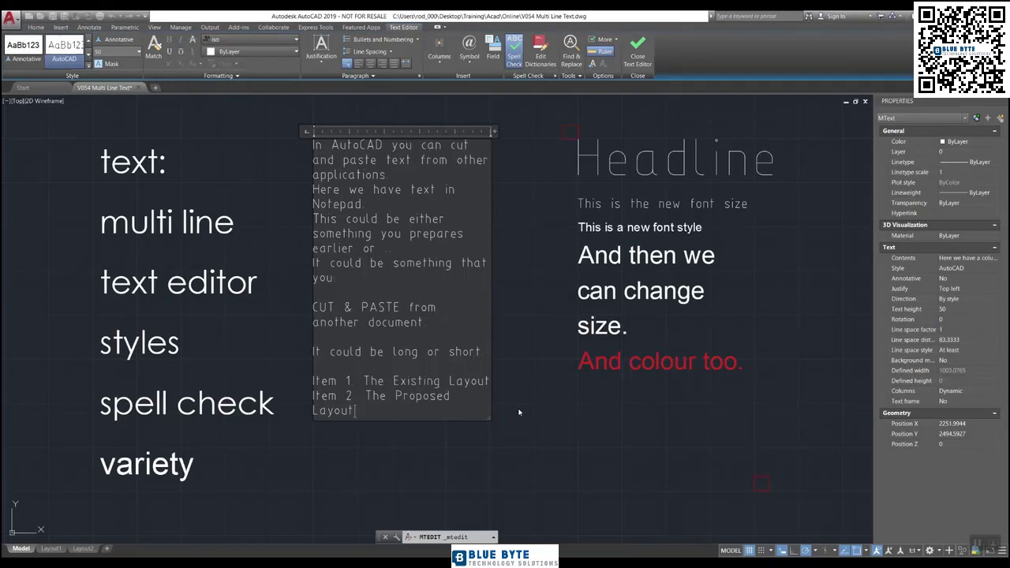
Close the Text Editor to commit the pasted sample lines in the middle column
click(637, 57)
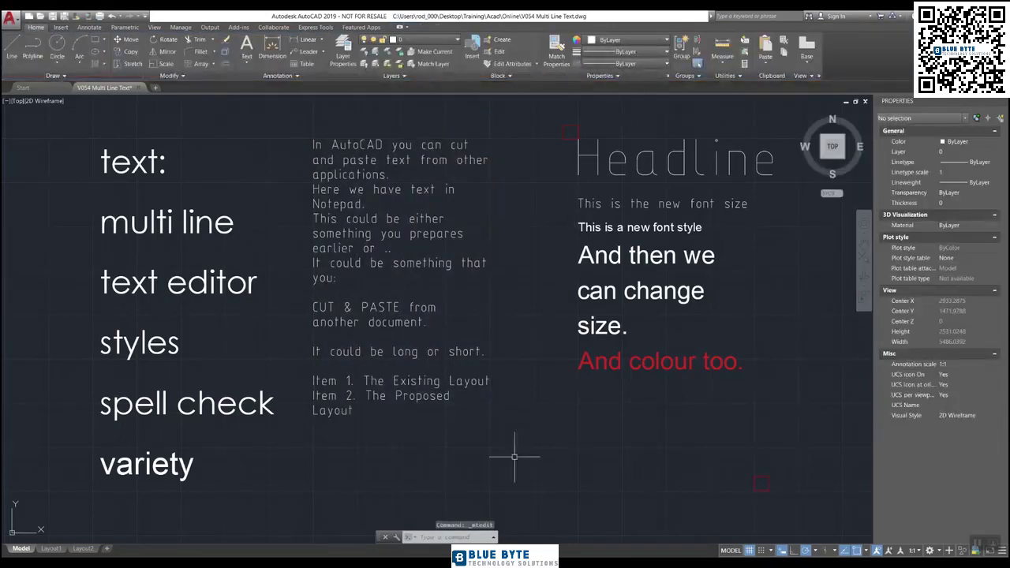